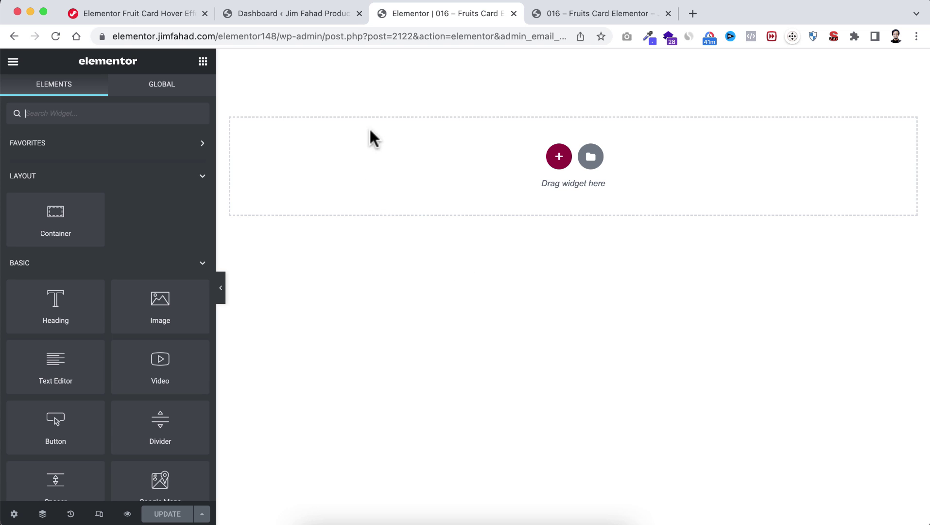
# Check in Elementor's Experiments settings that the Flexbox Container feature is set to Active.
pyautogui.click(298, 18)
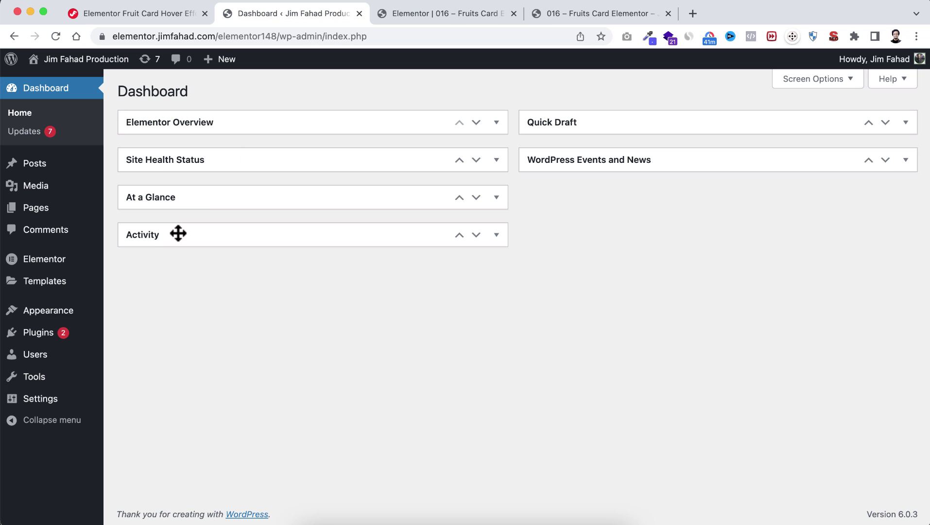
pyautogui.moveTo(62, 265)
pyautogui.click(130, 262)
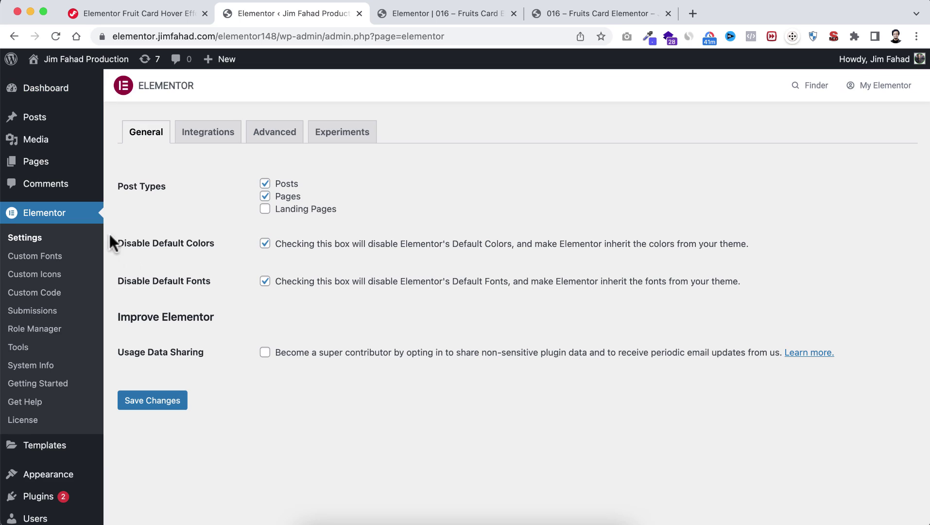
pyautogui.click(333, 136)
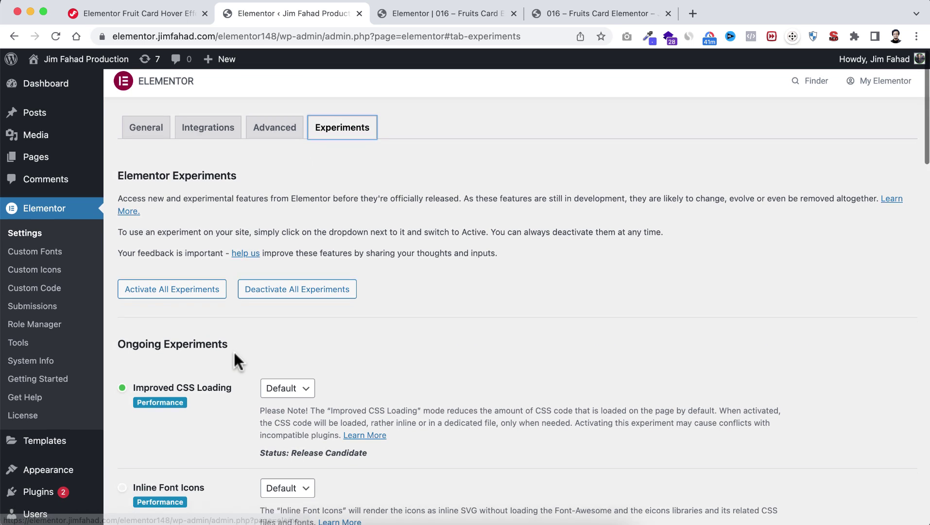
pyautogui.scroll(-4, 234, 350)
pyautogui.scroll(-2, 234, 361)
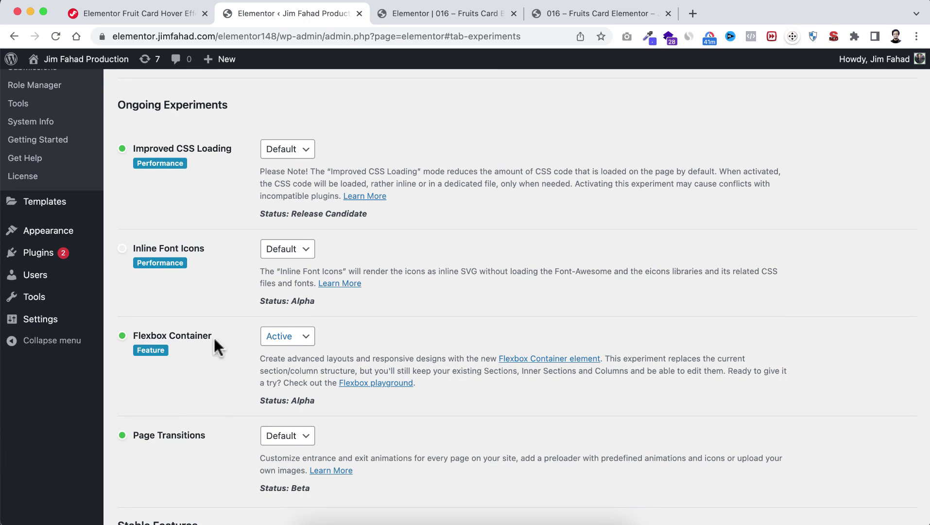
pyautogui.click(285, 333)
pyautogui.click(281, 336)
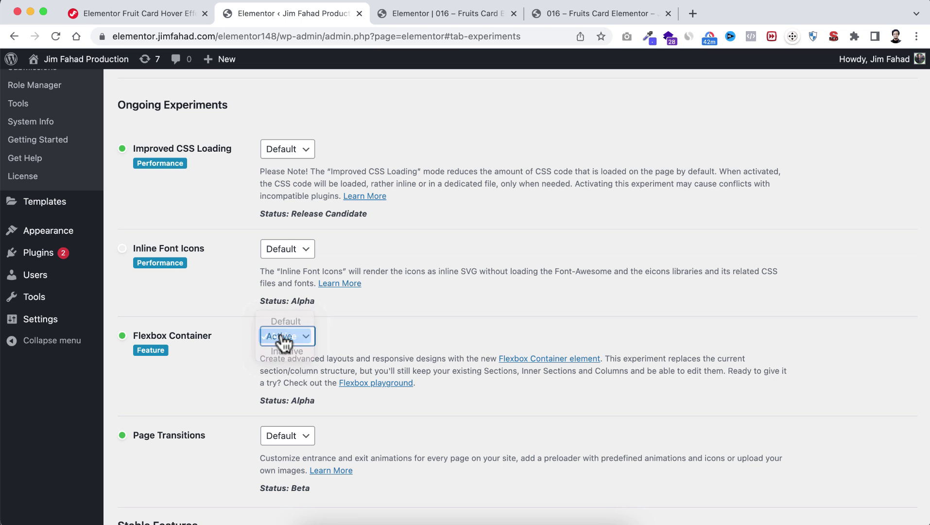
pyautogui.click(408, 311)
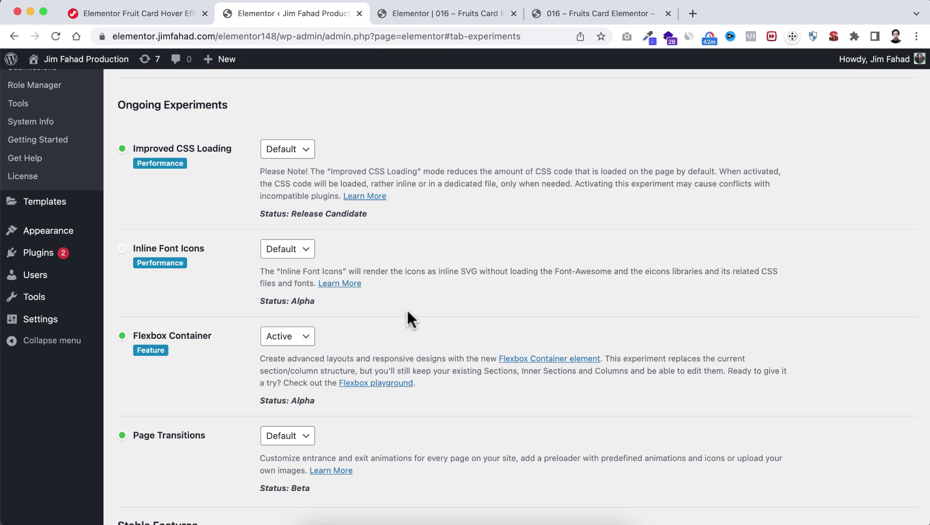
# Return to the page editor and add a new container with the two-equal-columns structure.
pyautogui.click(454, 22)
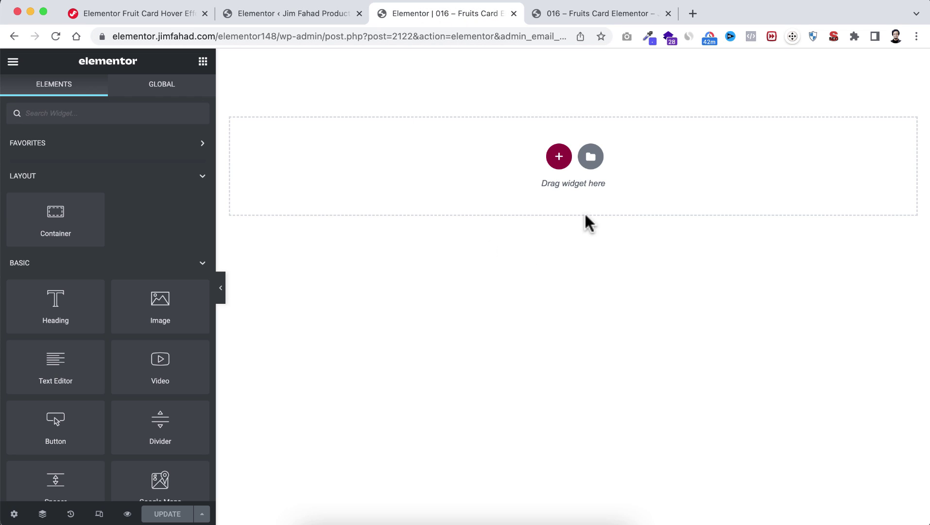
pyautogui.click(558, 155)
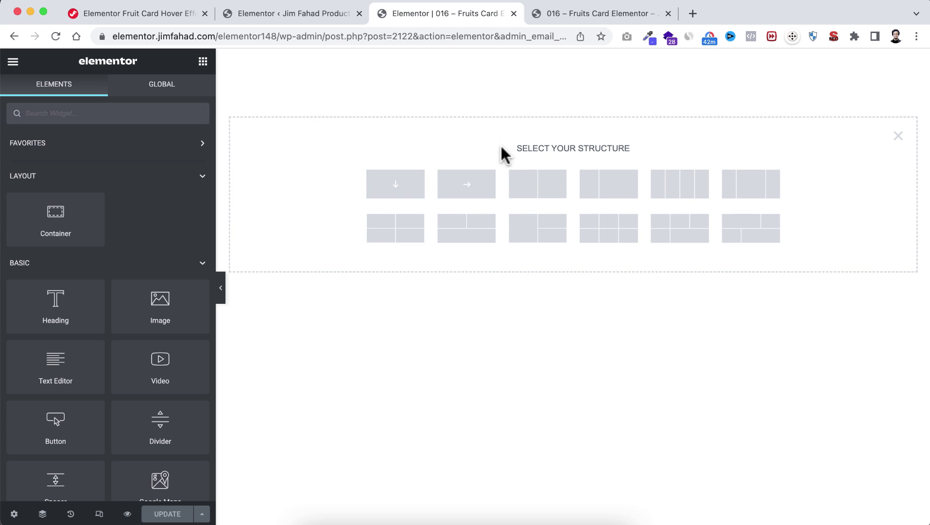
pyautogui.click(550, 194)
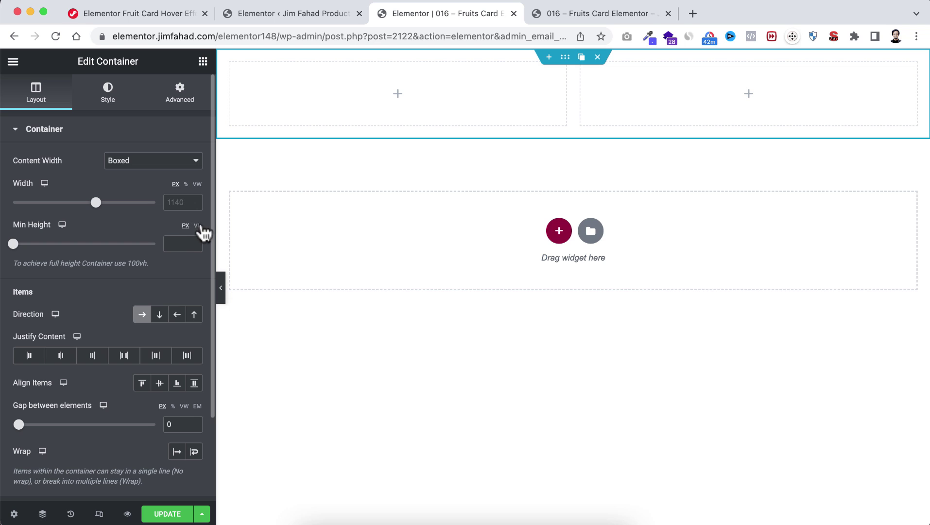
# Give the parent container a minimum height of 100 VH, centred justification and item alignment, and a 20 px gap between elements.
pyautogui.click(197, 225)
pyautogui.moveTo(14, 243); pyautogui.dragTo(155, 243)
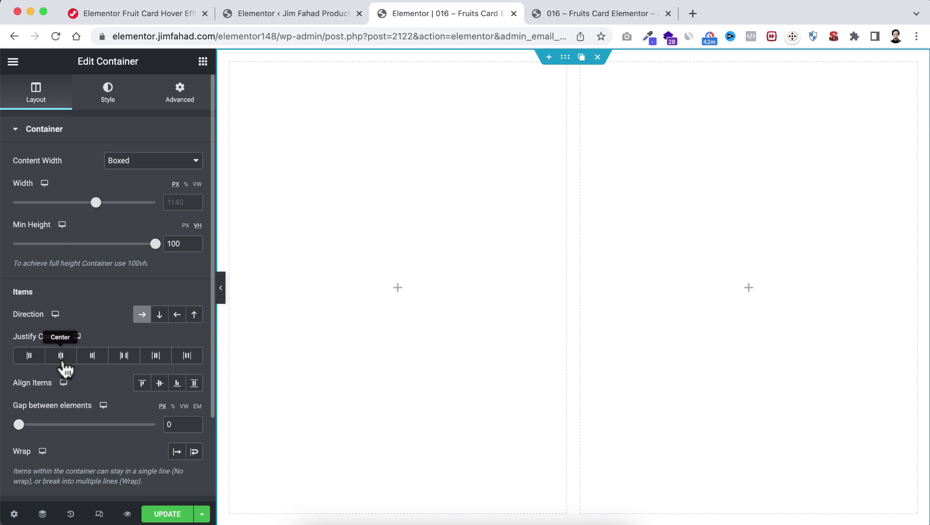
pyautogui.click(61, 360)
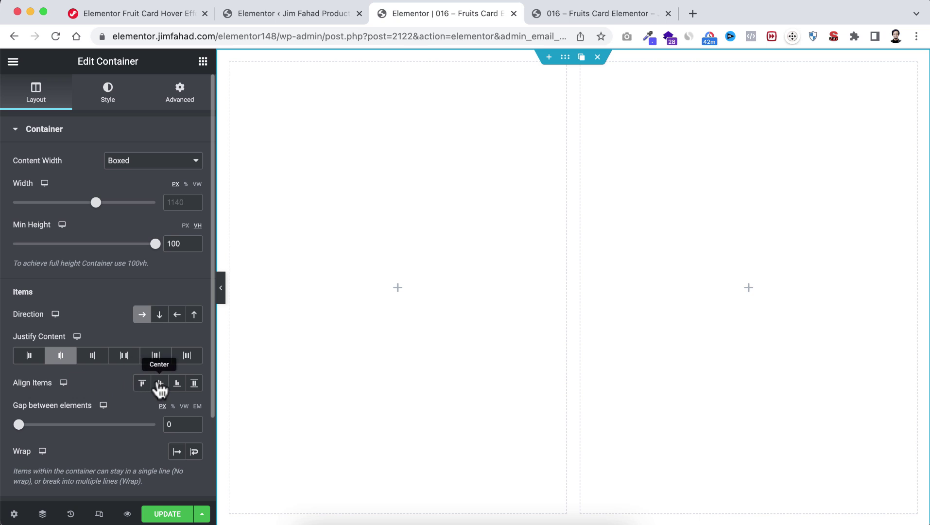
pyautogui.click(159, 384)
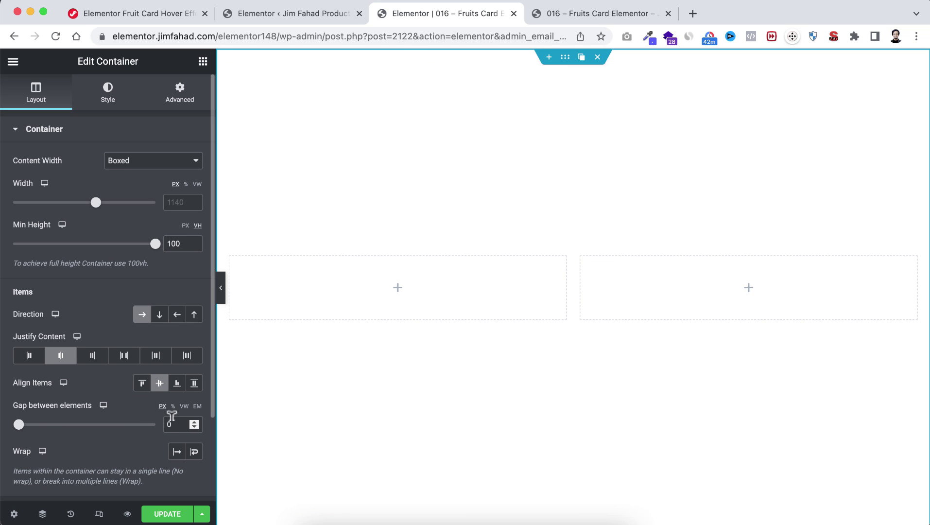
pyautogui.write('2')
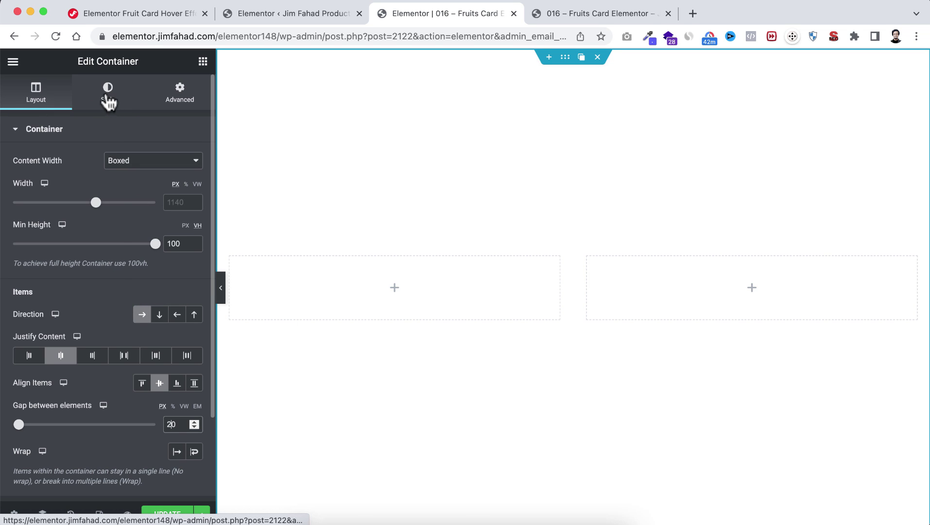
# Apply a linear gradient background to the parent container, with #f9f9f9 as first colour and light blue #adcff8 as second colour.
pyautogui.click(107, 96)
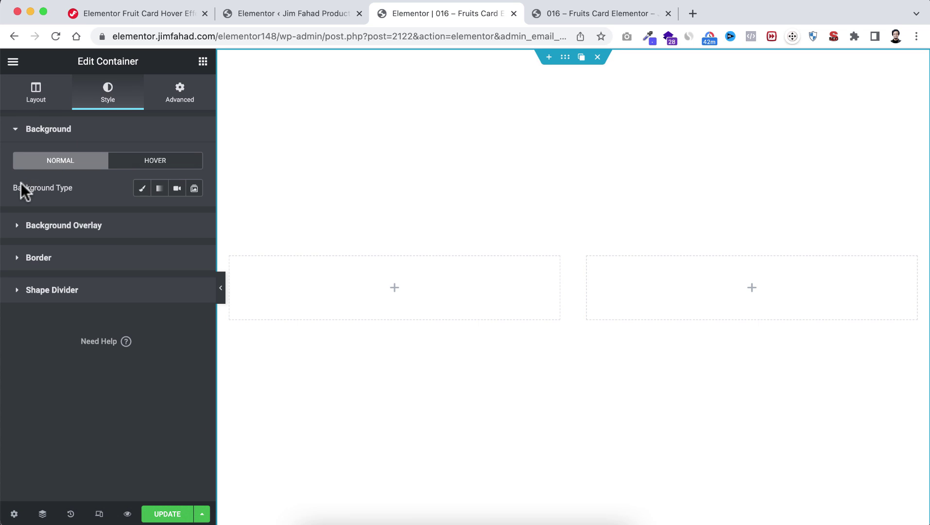
pyautogui.click(159, 198)
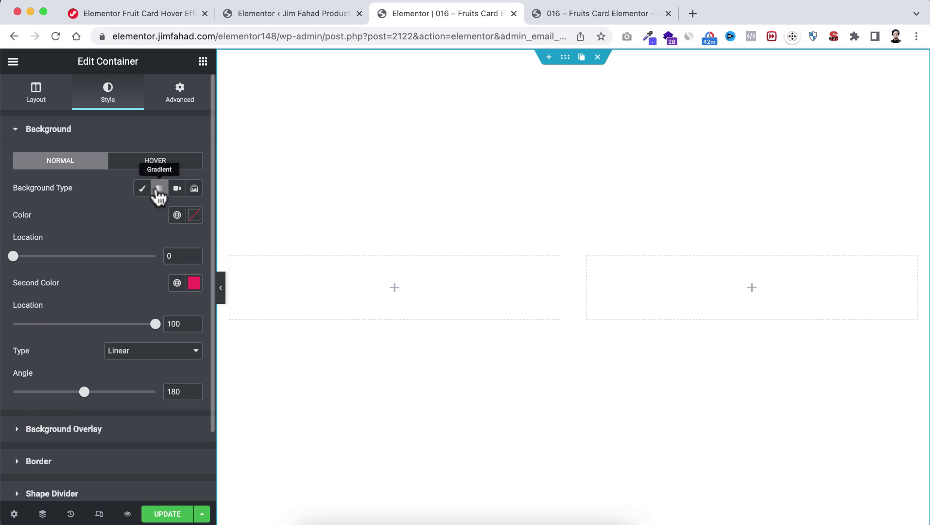
pyautogui.click(195, 215)
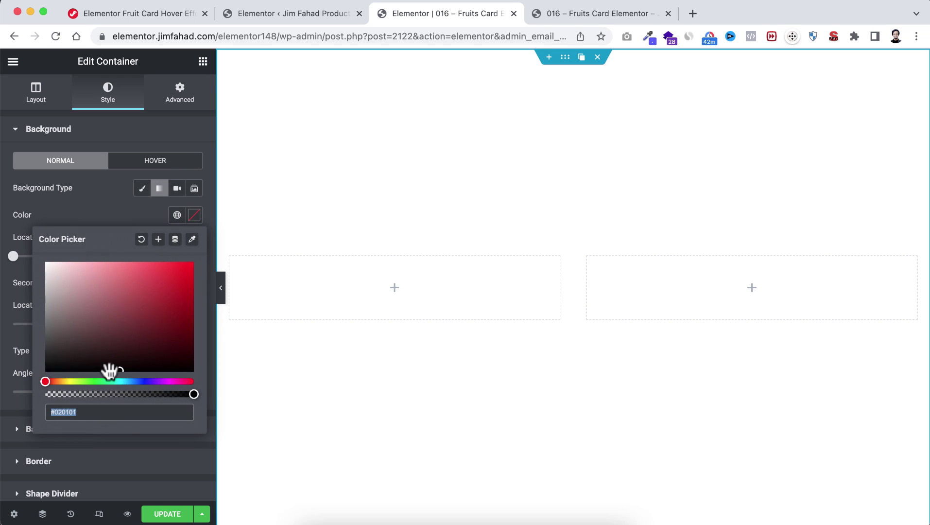
pyautogui.write('#f9f9f9')
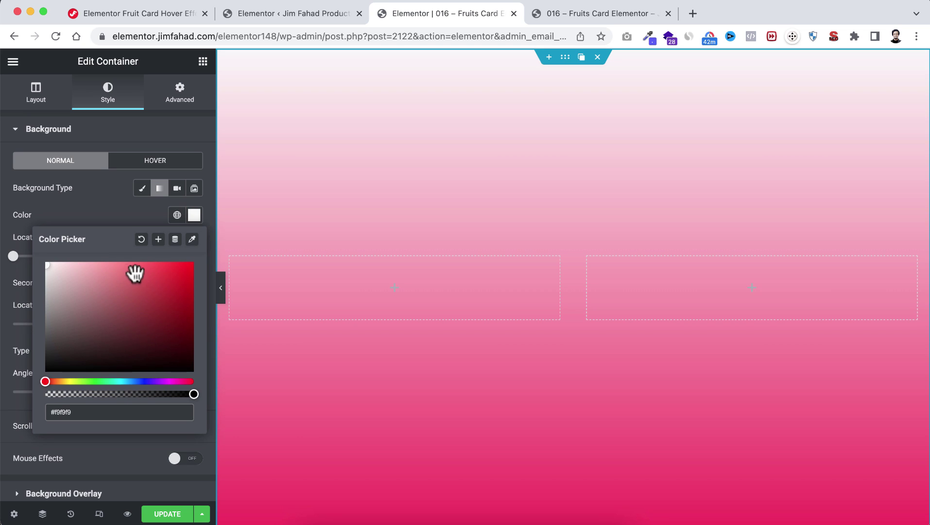
pyautogui.click(111, 211)
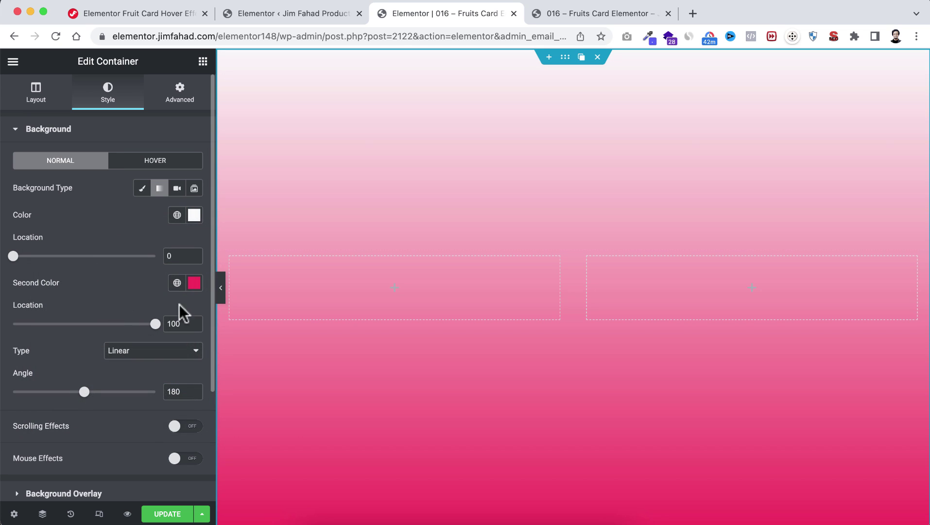
pyautogui.click(194, 288)
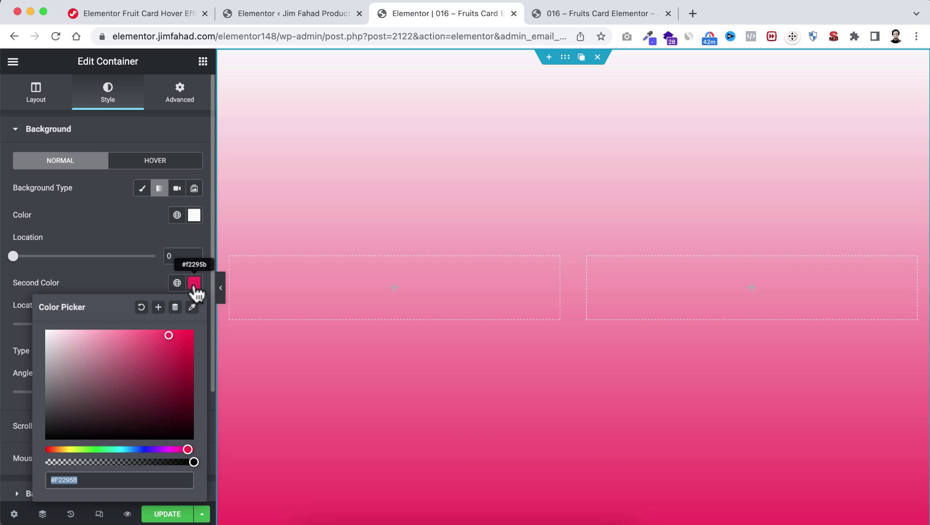
pyautogui.write('#adcf')
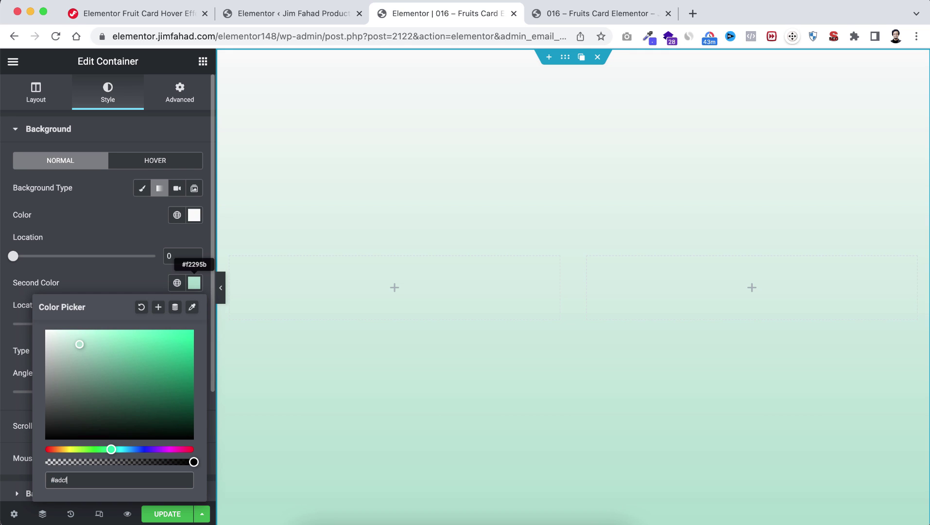
pyautogui.write('ff8')
pyautogui.click(126, 271)
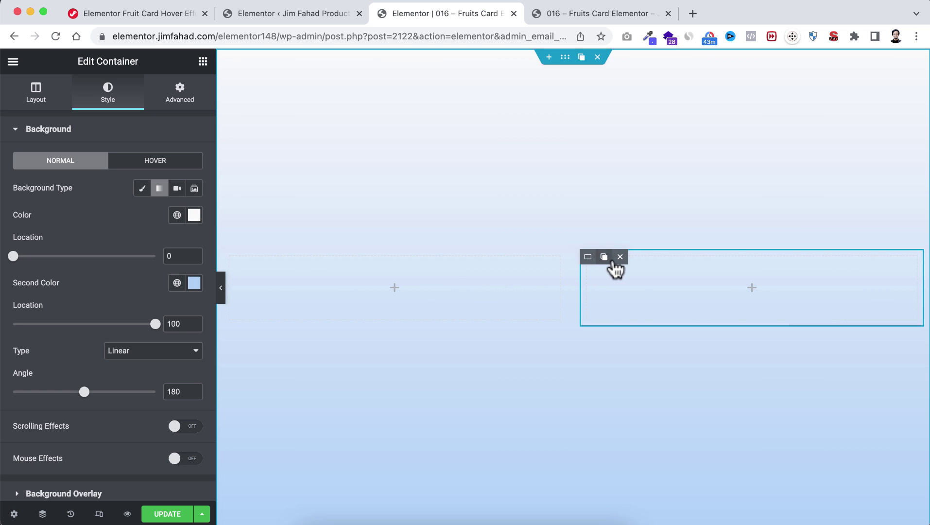
# Delete the second inner container and set the remaining inner container's width to 300 px.
pyautogui.click(621, 257)
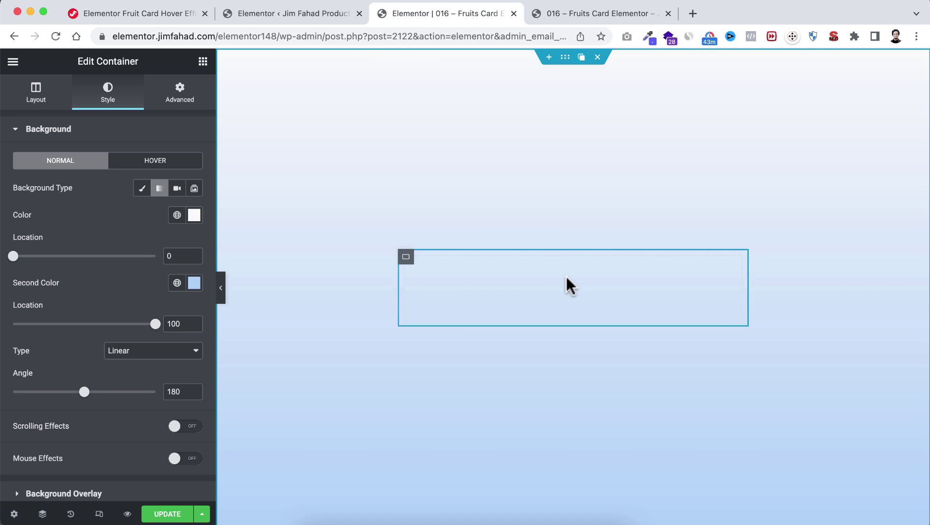
pyautogui.click(407, 259)
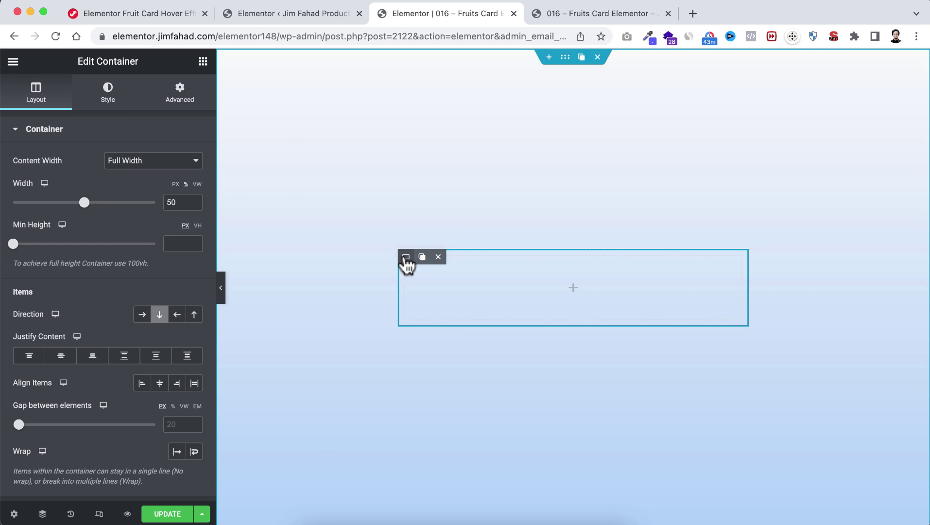
pyautogui.click(176, 184)
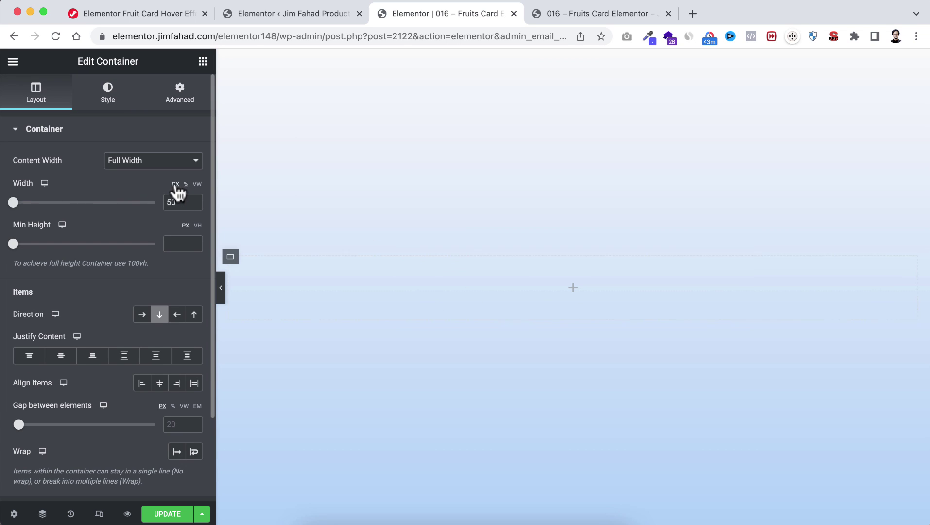
pyautogui.write('300')
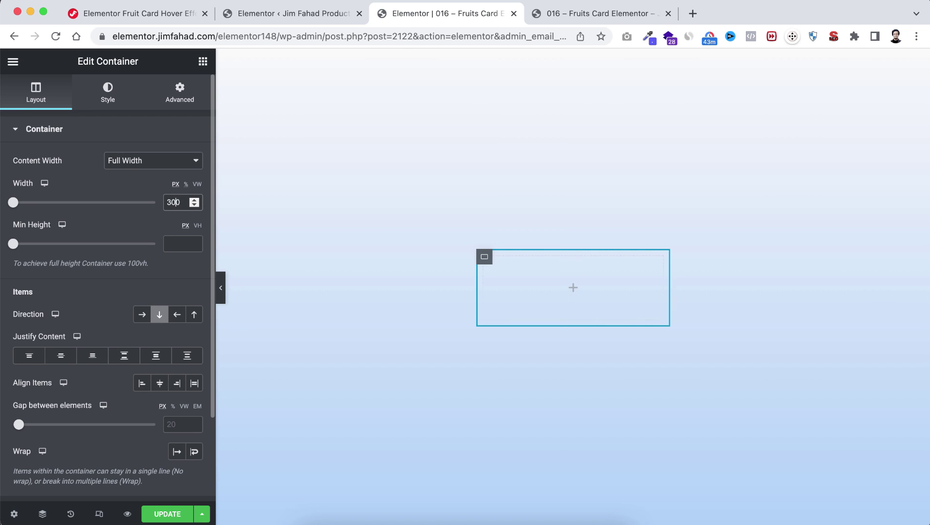
# Set the inner container's minimum height to 350 px and justify its content to the center.
pyautogui.click(176, 241)
pyautogui.write('350')
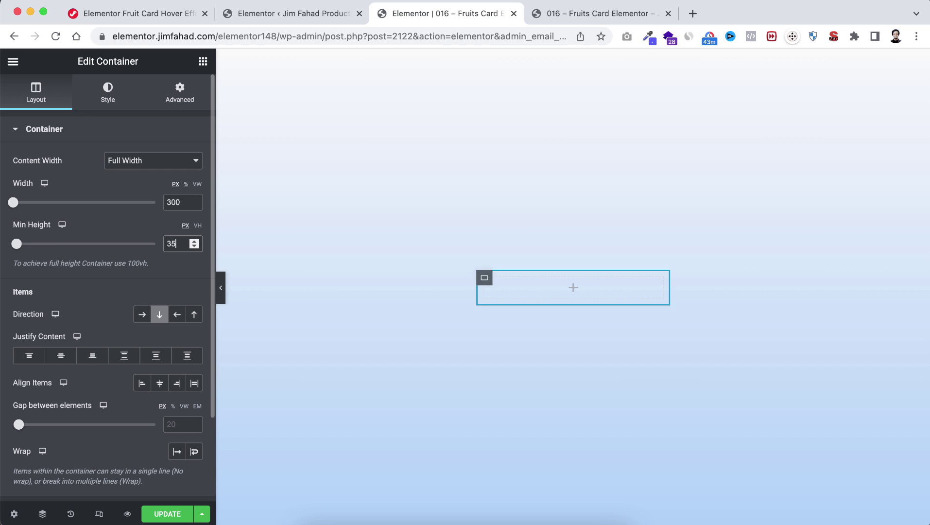
pyautogui.click(60, 362)
pyautogui.click(60, 360)
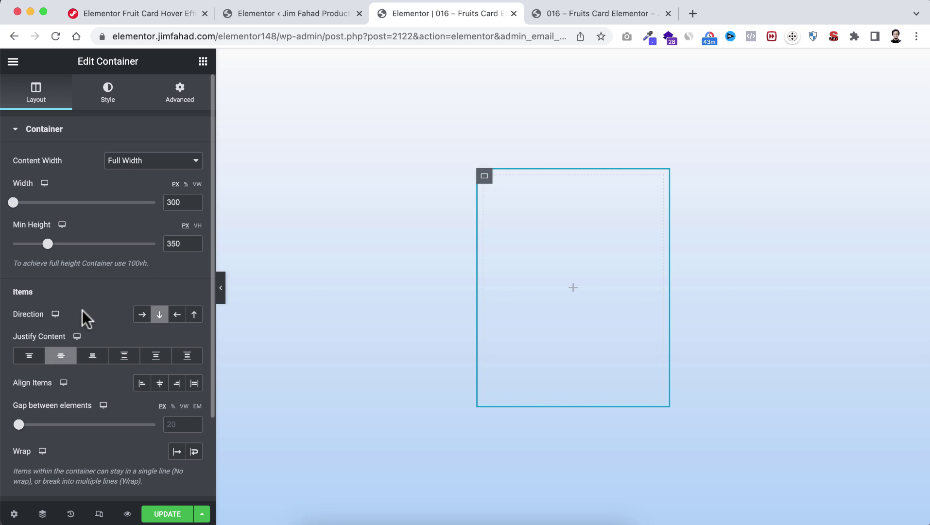
# Give the inner container a classic background in plain white.
pyautogui.click(105, 101)
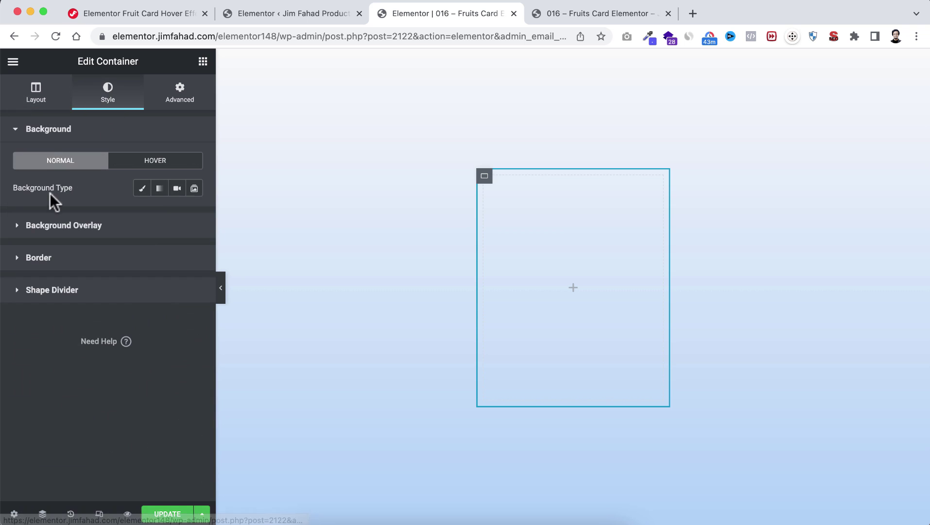
pyautogui.click(143, 189)
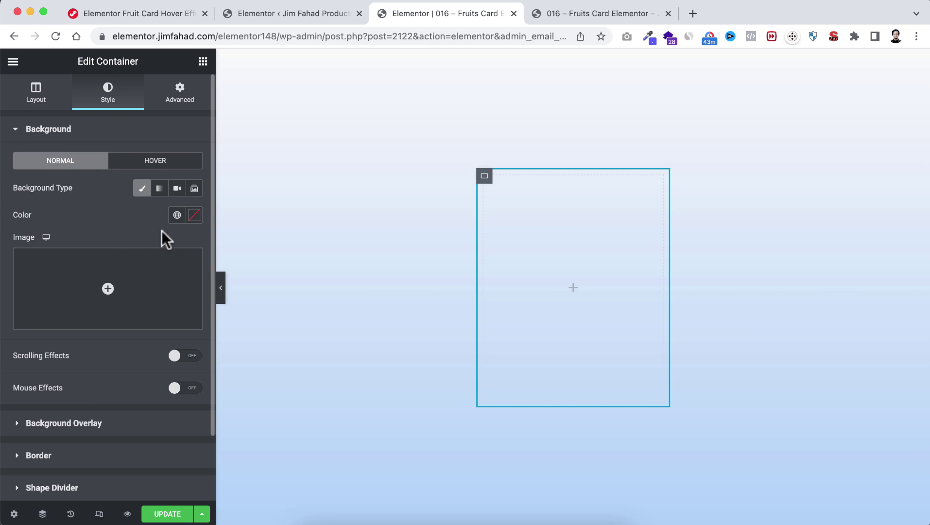
pyautogui.click(194, 215)
pyautogui.moveTo(106, 270); pyautogui.dragTo(16, 264)
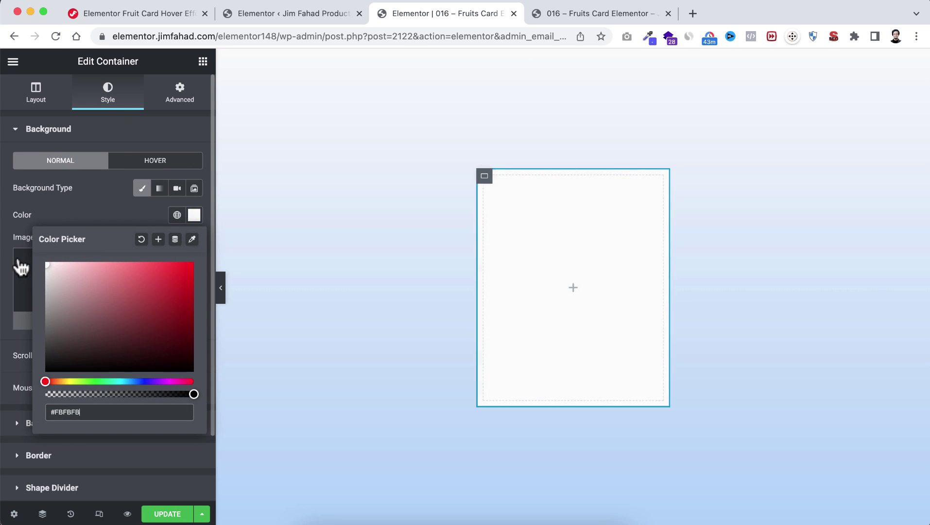
pyautogui.click(75, 209)
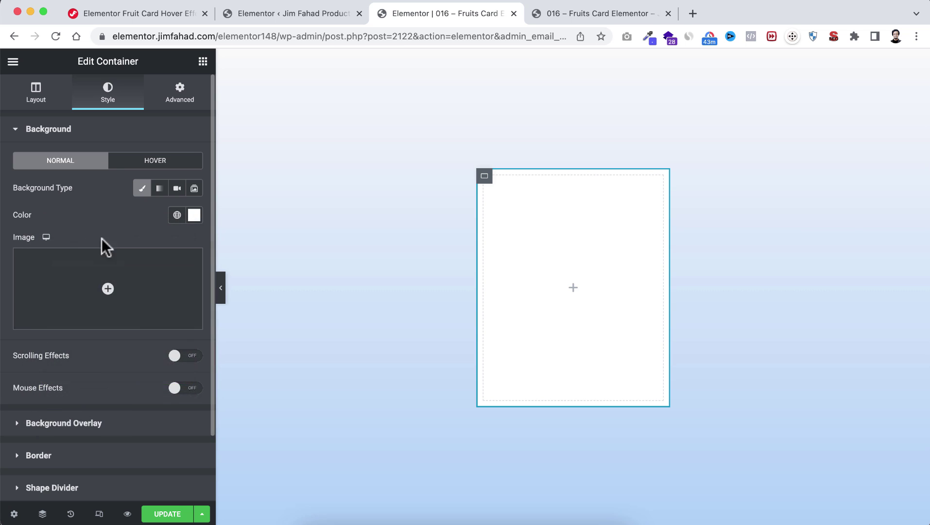
# Add a box shadow to the white card container with blur 40 and spread -10.
pyautogui.scroll(-3, 99, 353)
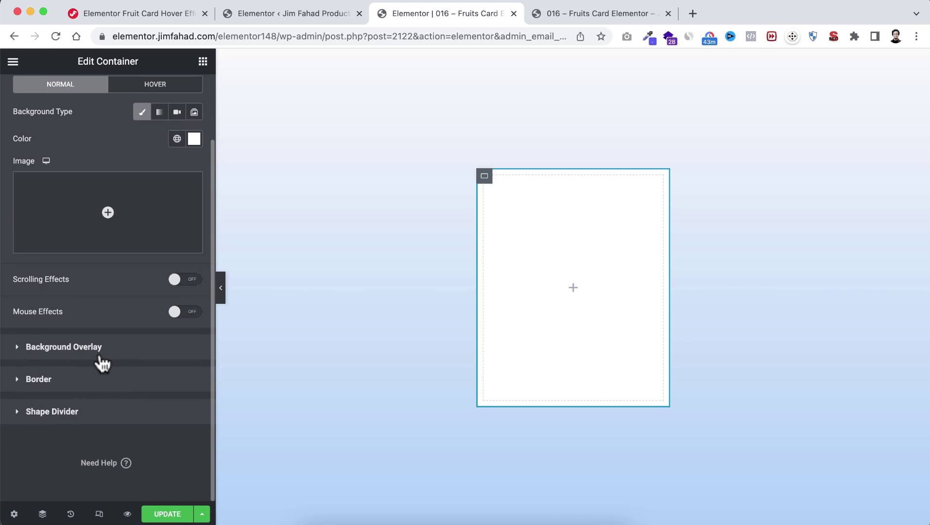
pyautogui.click(21, 381)
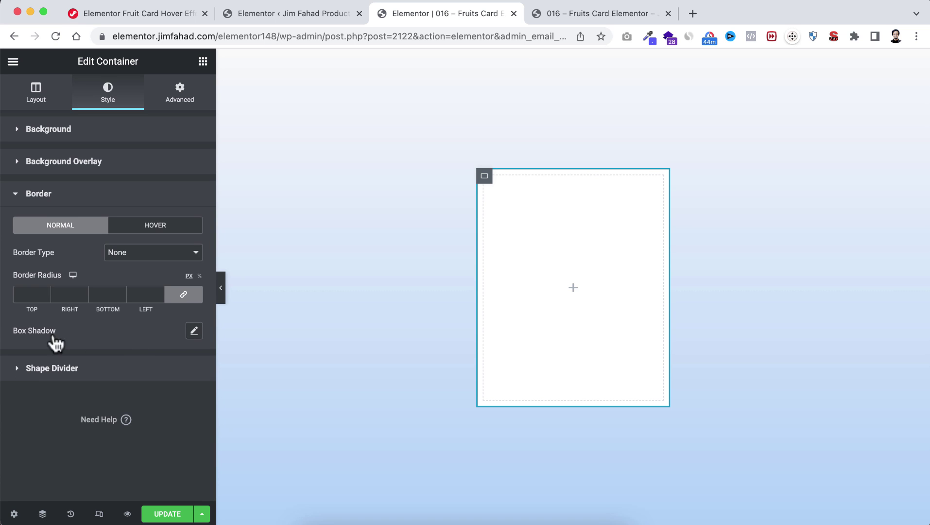
pyautogui.click(193, 335)
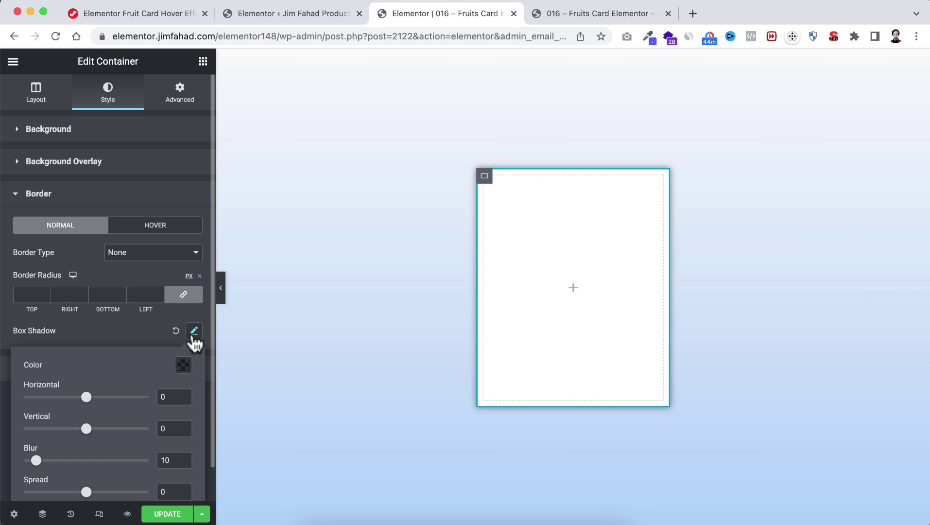
pyautogui.scroll(-1, 136, 436)
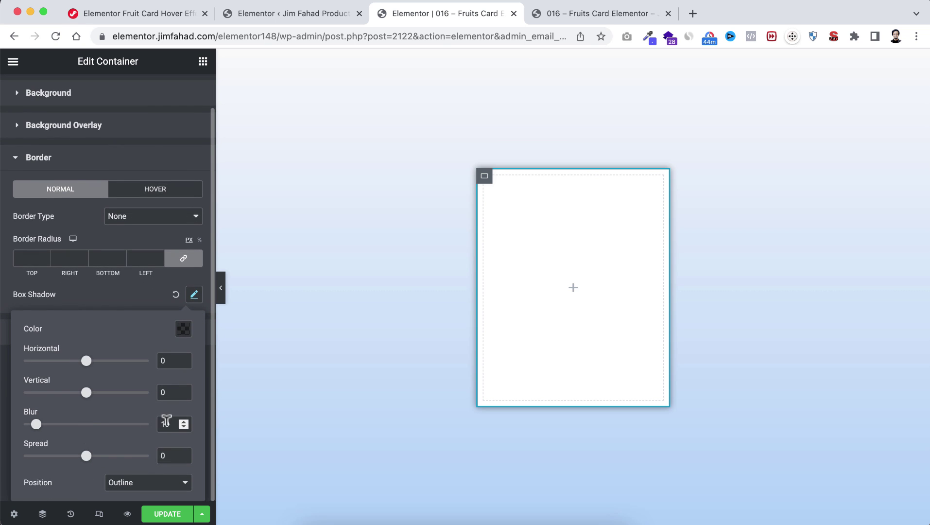
pyautogui.moveTo(164, 419); pyautogui.dragTo(151, 430)
pyautogui.write('4')
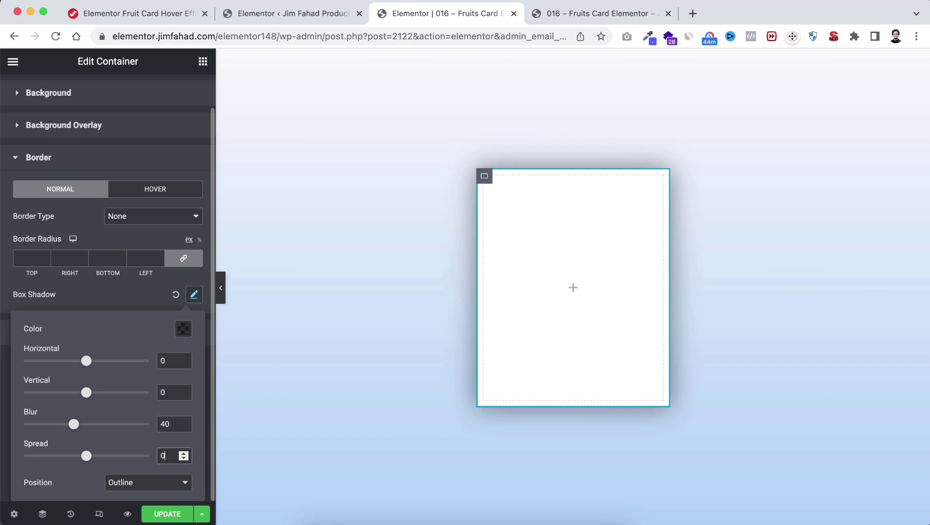
pyautogui.write('-10')
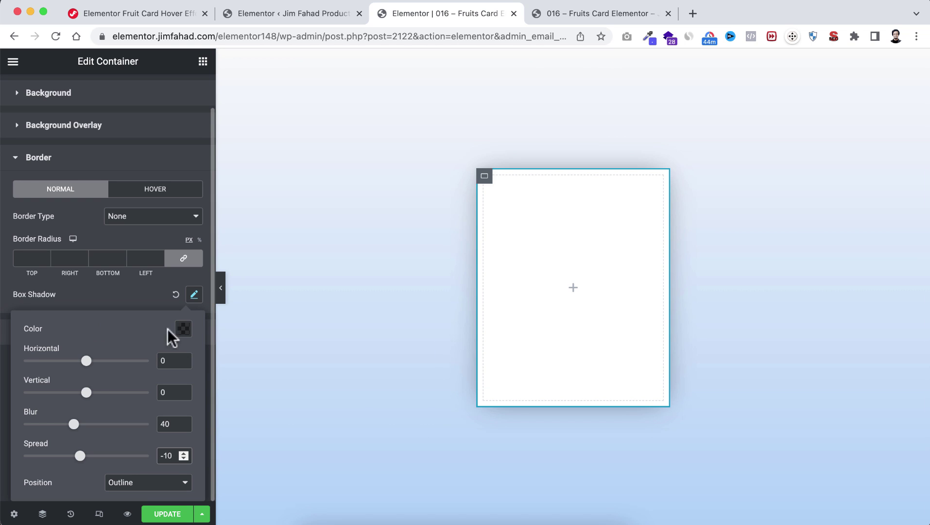
# Lower the opacity of the card's box shadow colour to rgba(0, 0, 0, 0.2).
pyautogui.click(184, 331)
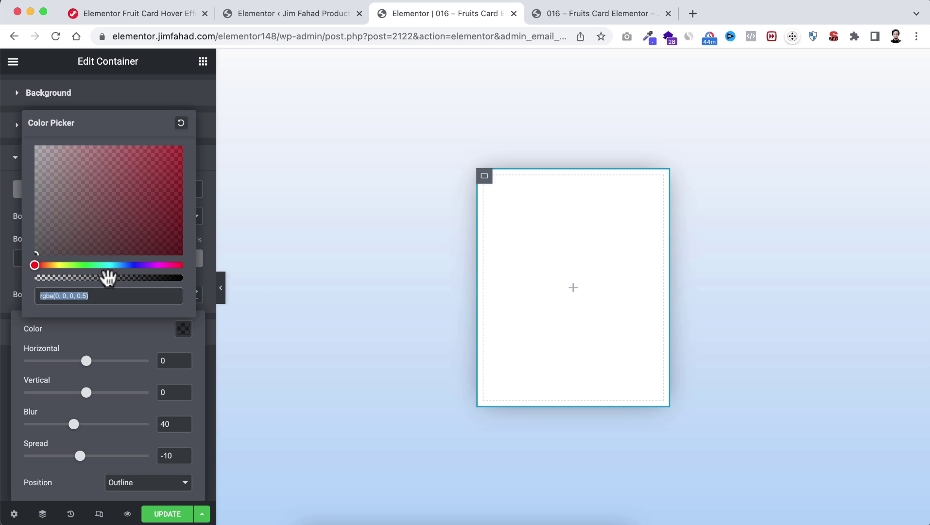
pyautogui.moveTo(109, 277); pyautogui.dragTo(68, 278)
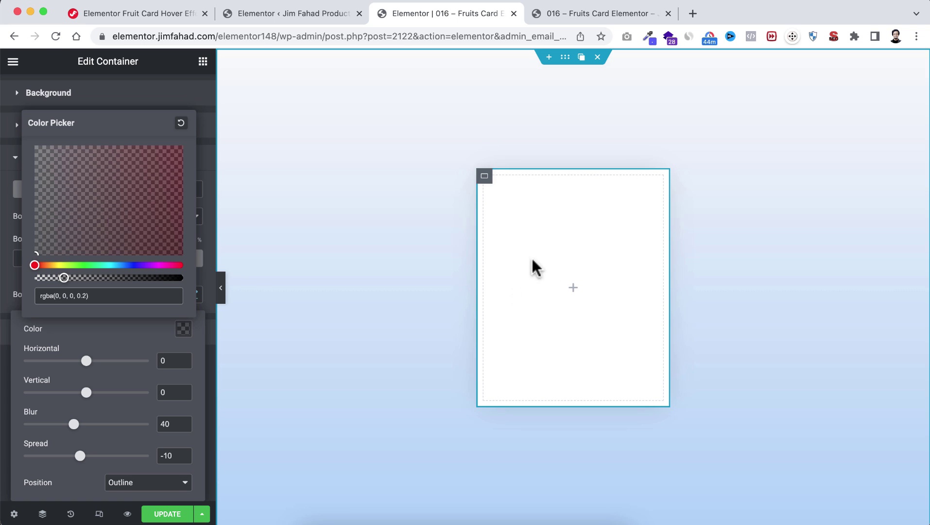
pyautogui.click(156, 100)
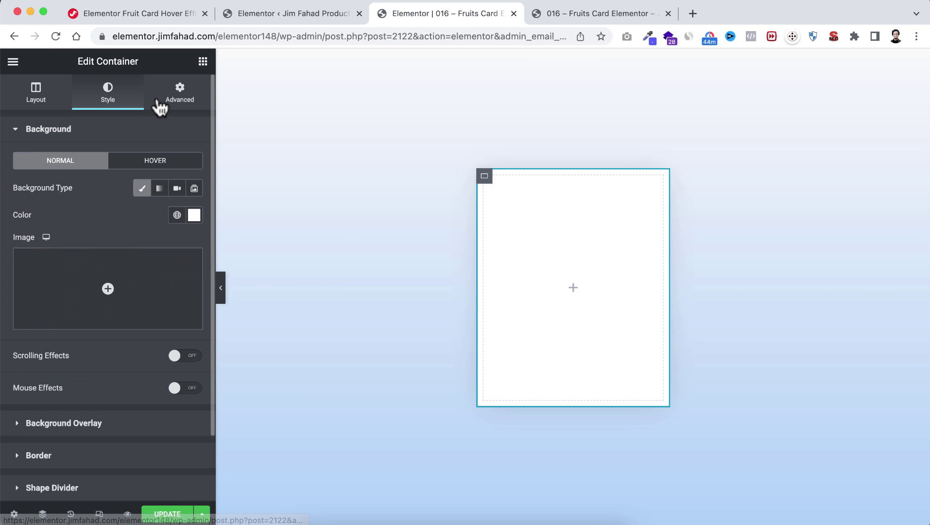
# Set the card container's padding to 4% on the top, right and left sides and 5% on the bottom.
pyautogui.click(183, 99)
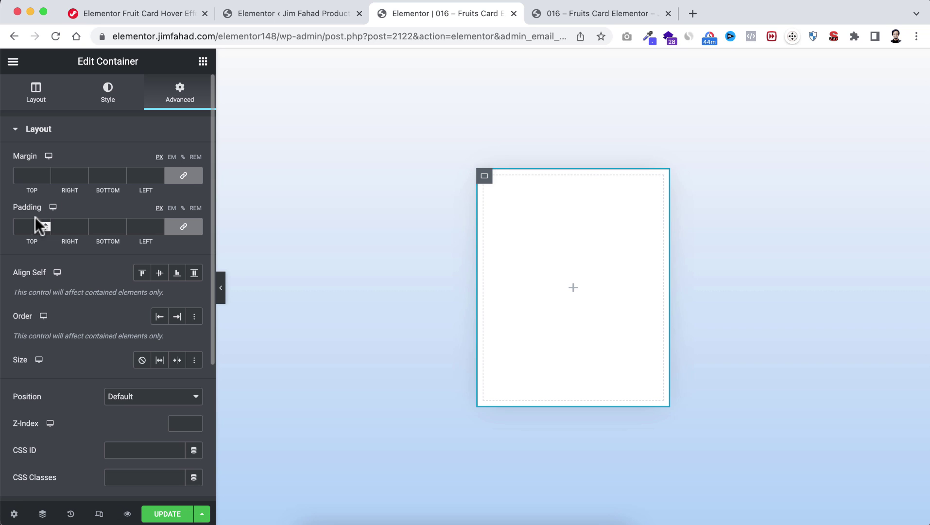
pyautogui.click(182, 208)
pyautogui.click(28, 226)
pyautogui.write('4')
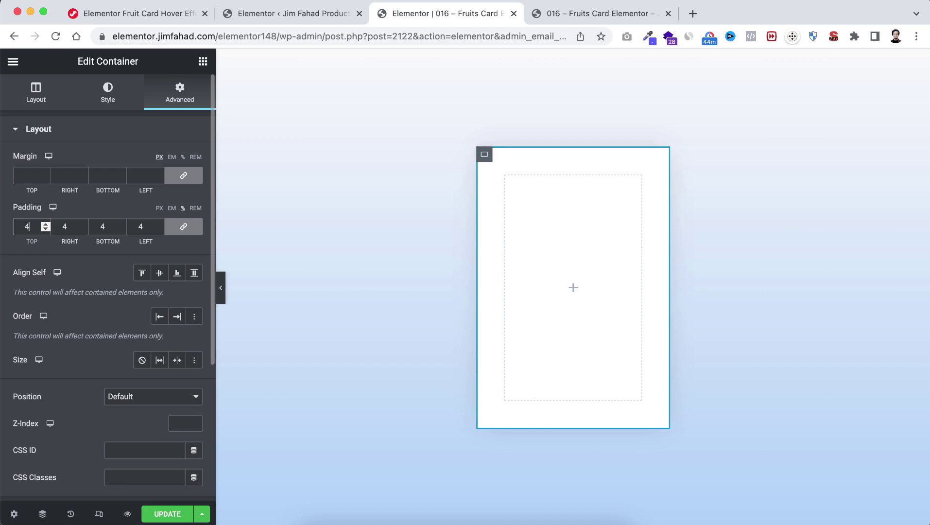
pyautogui.click(184, 227)
pyautogui.doubleClick(107, 225)
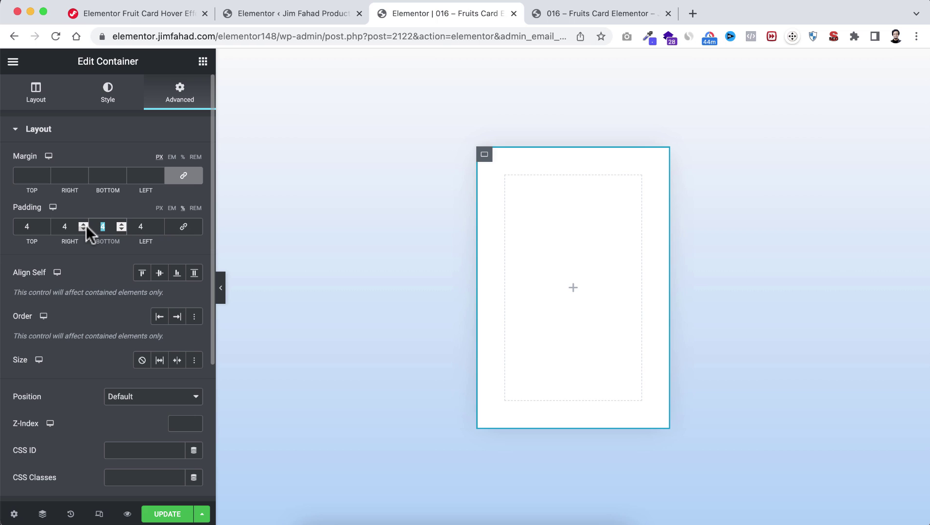
pyautogui.write('5')
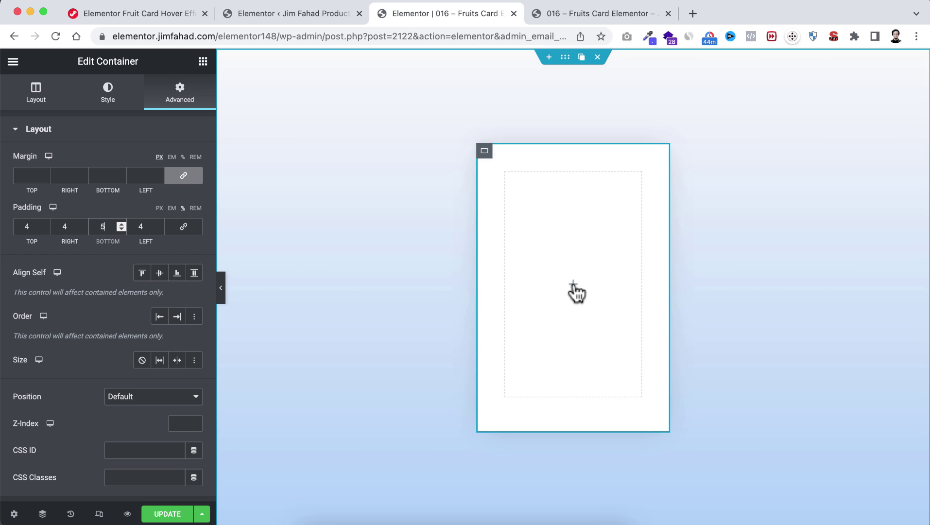
# Add a Heading widget inside the card with the title "F" and center its alignment.
pyautogui.click(575, 291)
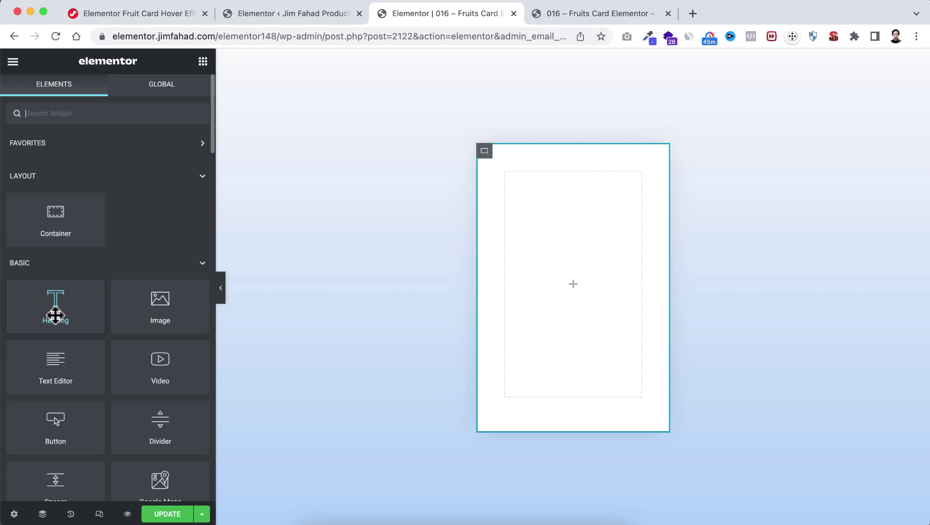
pyautogui.moveTo(55, 311); pyautogui.dragTo(562, 284)
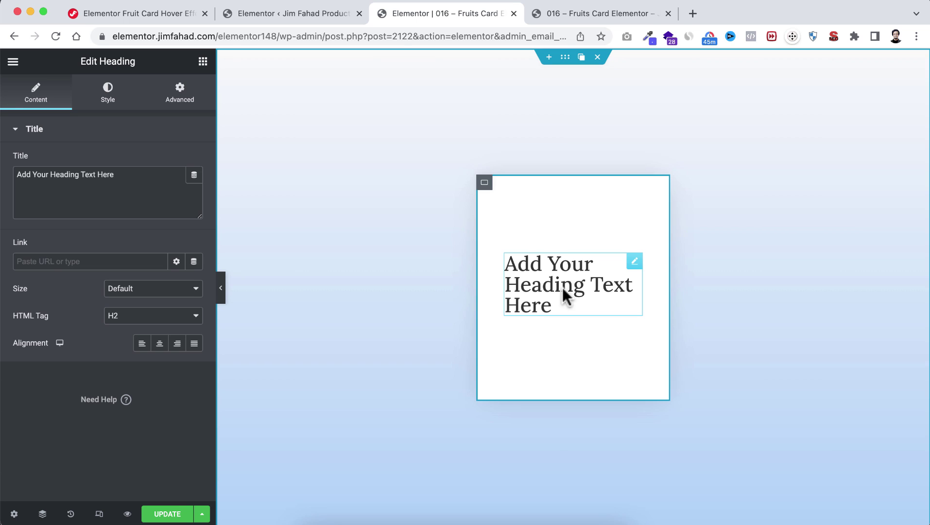
pyautogui.moveTo(128, 168); pyautogui.dragTo(18, 169)
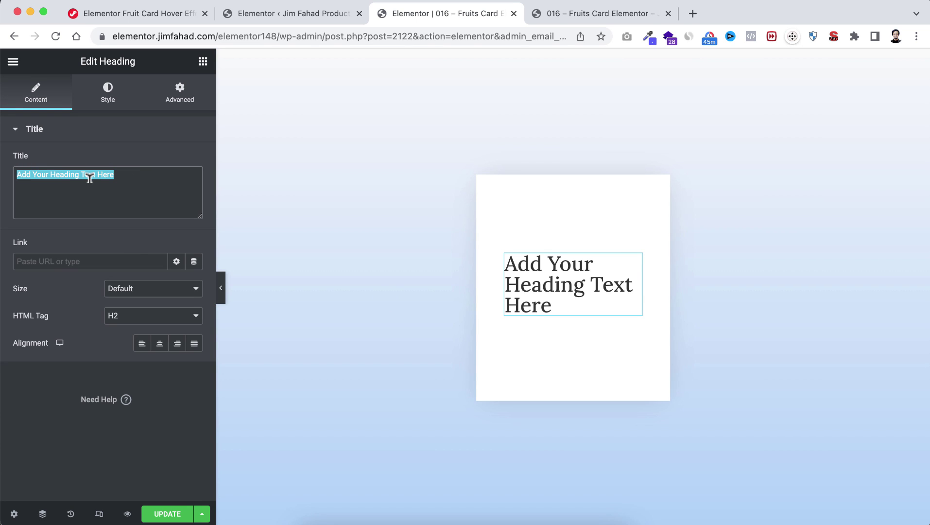
pyautogui.write('F')
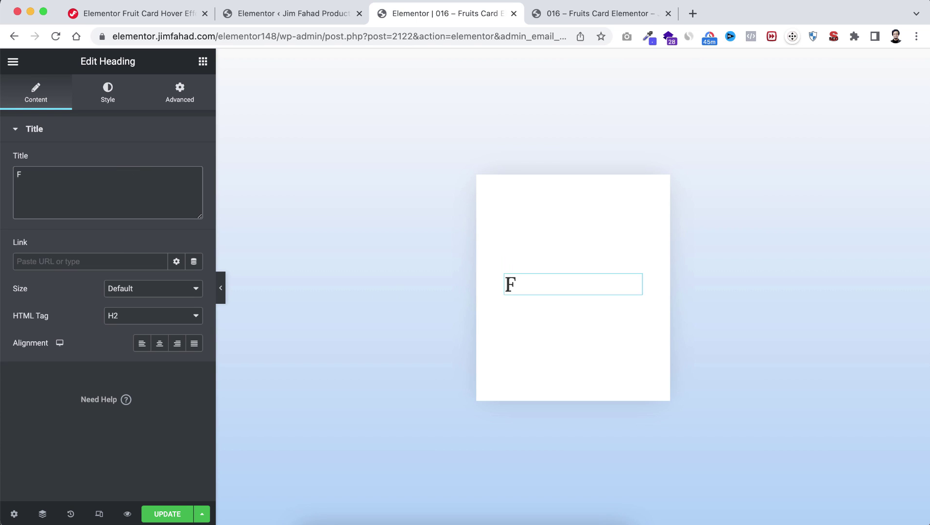
pyautogui.click(159, 343)
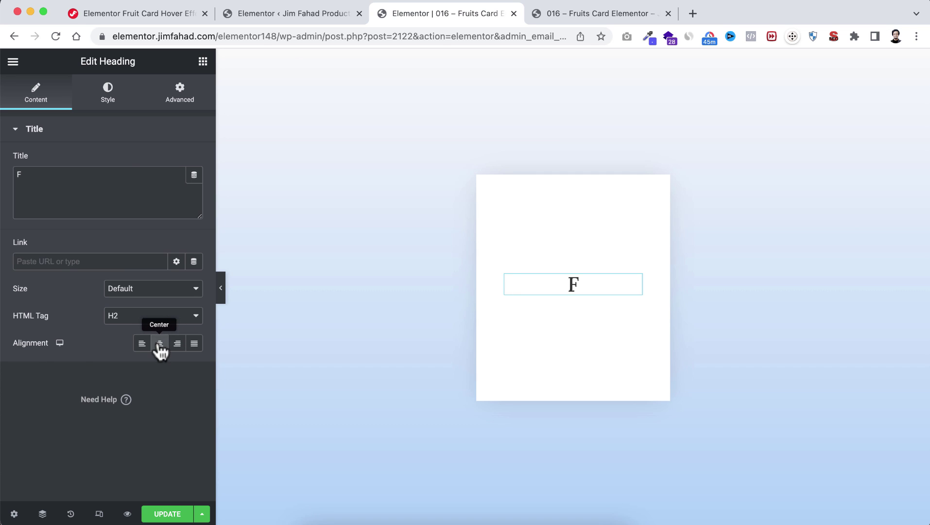
# Set the text colour of the "F" heading to #dedede.
pyautogui.click(106, 92)
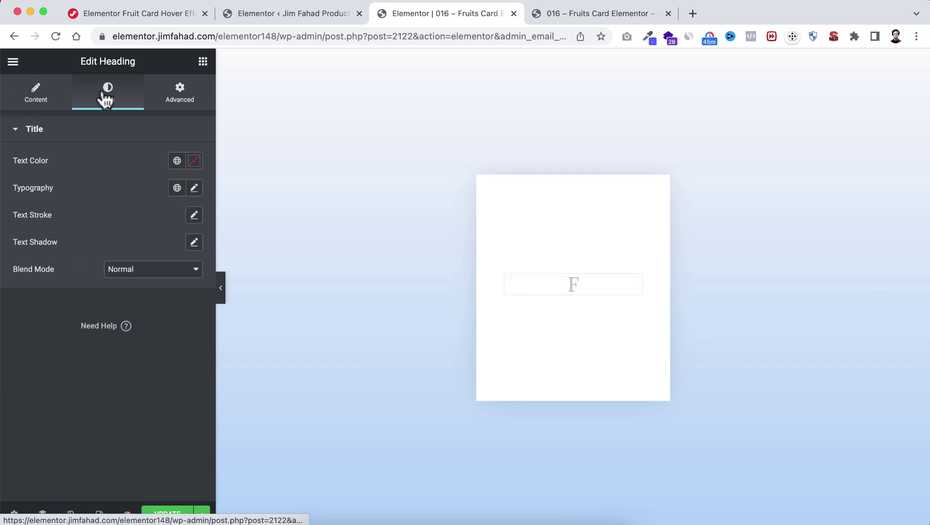
pyautogui.click(195, 161)
pyautogui.write('#de')
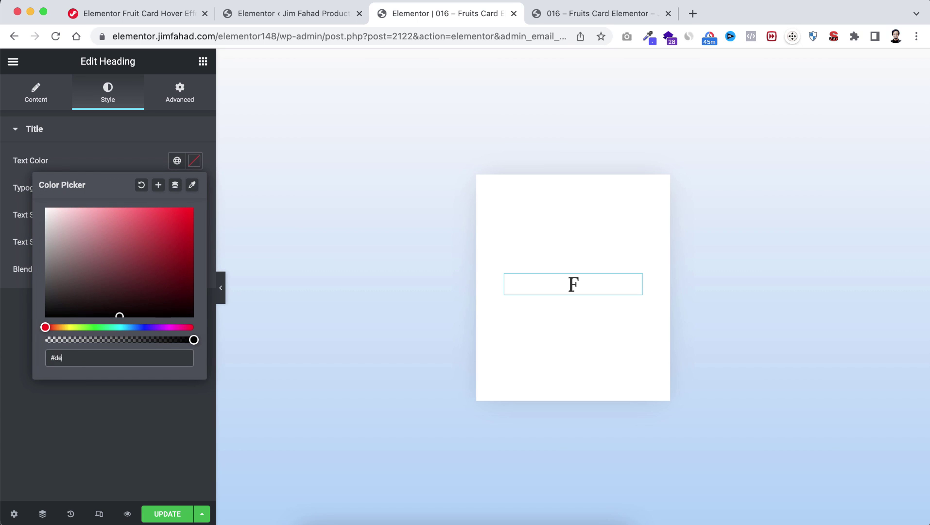
pyautogui.write('dede')
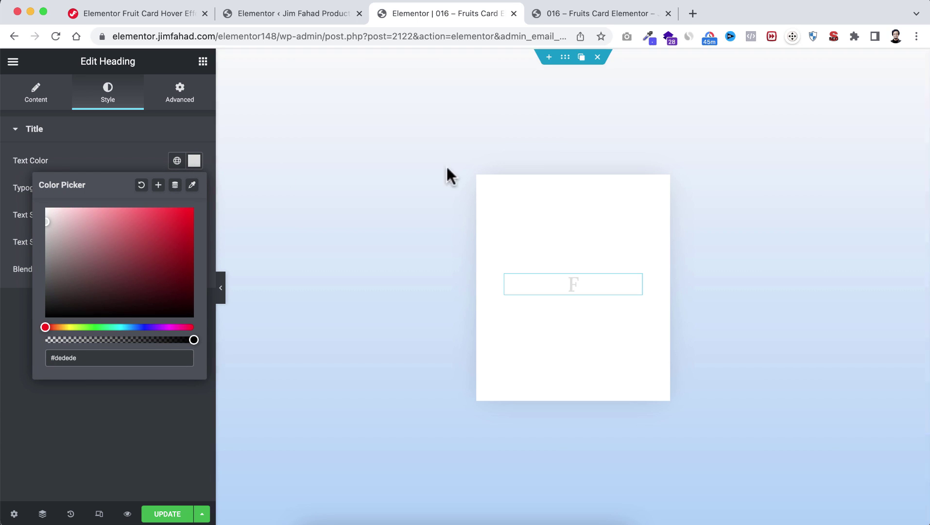
pyautogui.click(128, 145)
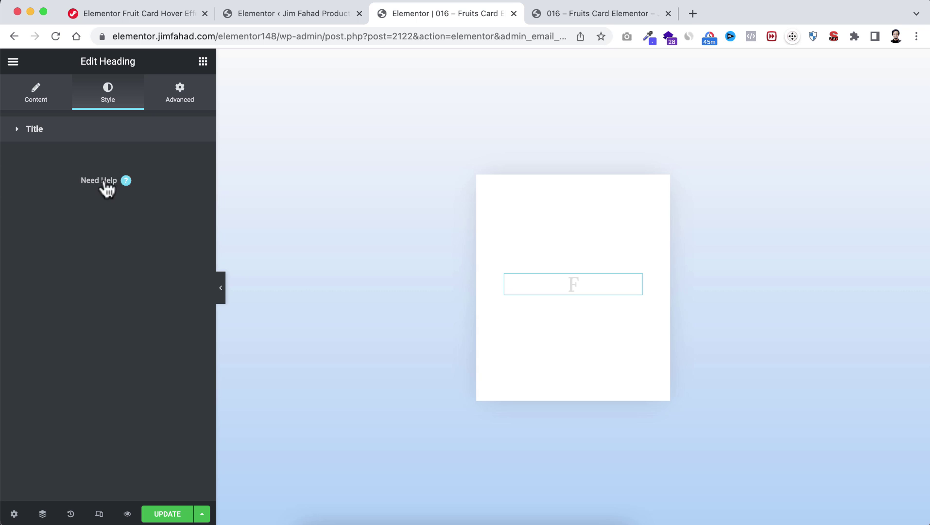
pyautogui.click(104, 139)
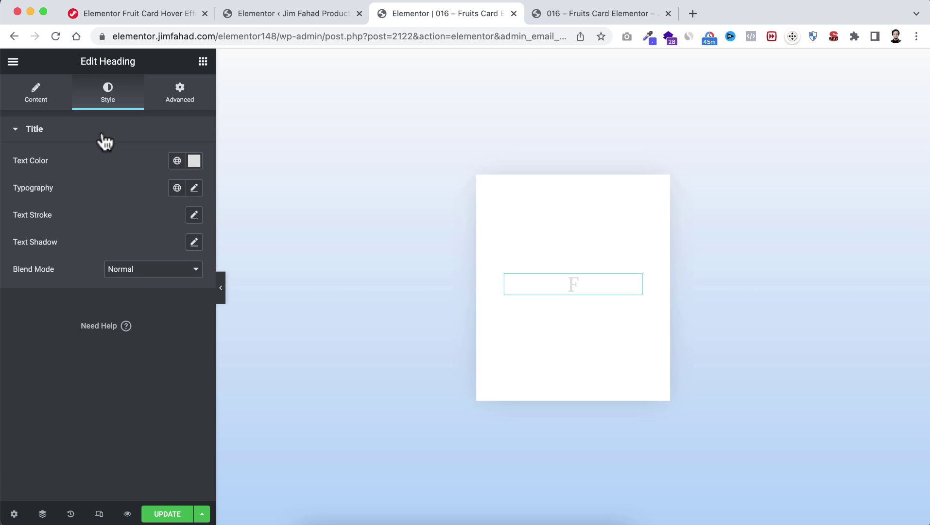
# Set the "F" heading's typography to size 114 px and weight 700.
pyautogui.click(194, 188)
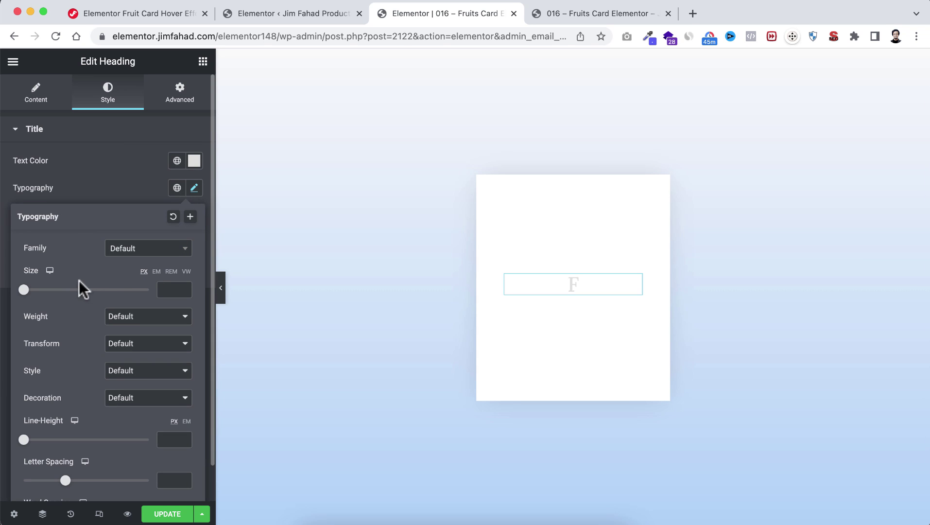
pyautogui.click(166, 286)
pyautogui.write('114')
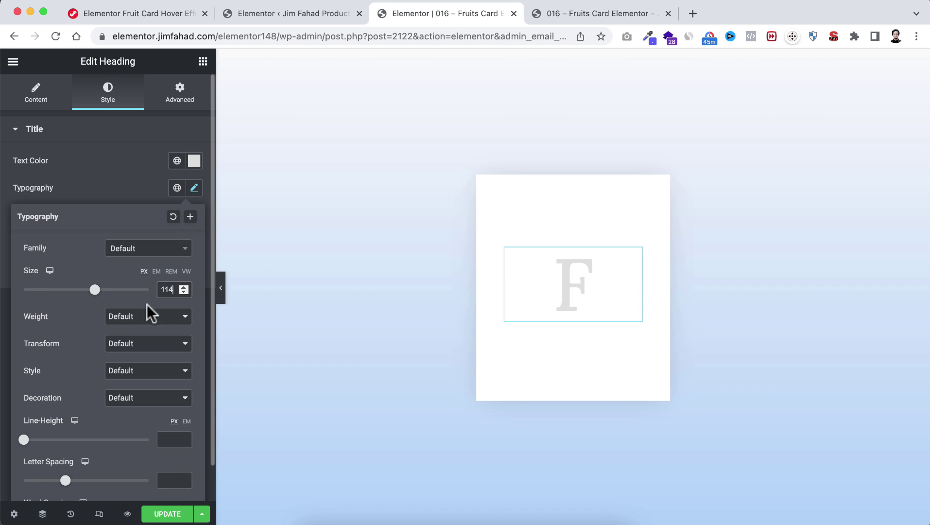
pyautogui.click(133, 318)
pyautogui.click(131, 280)
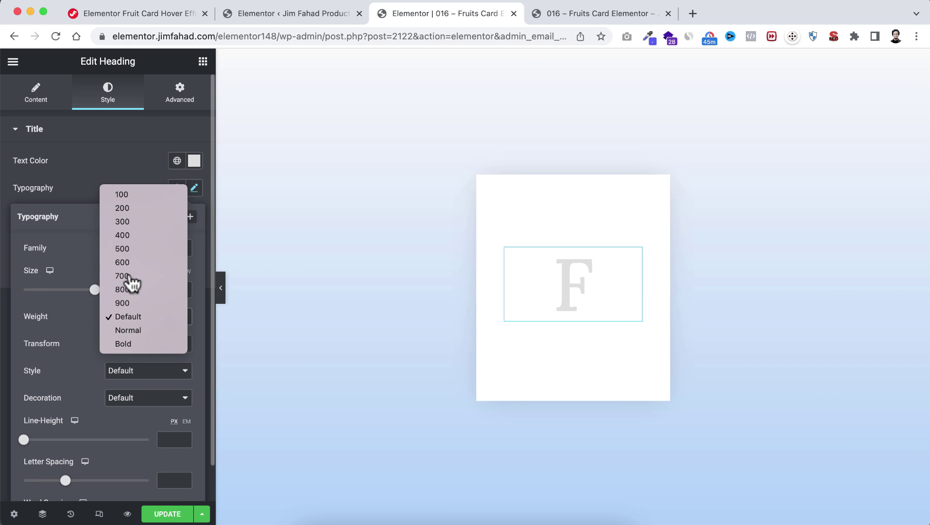
pyautogui.click(120, 173)
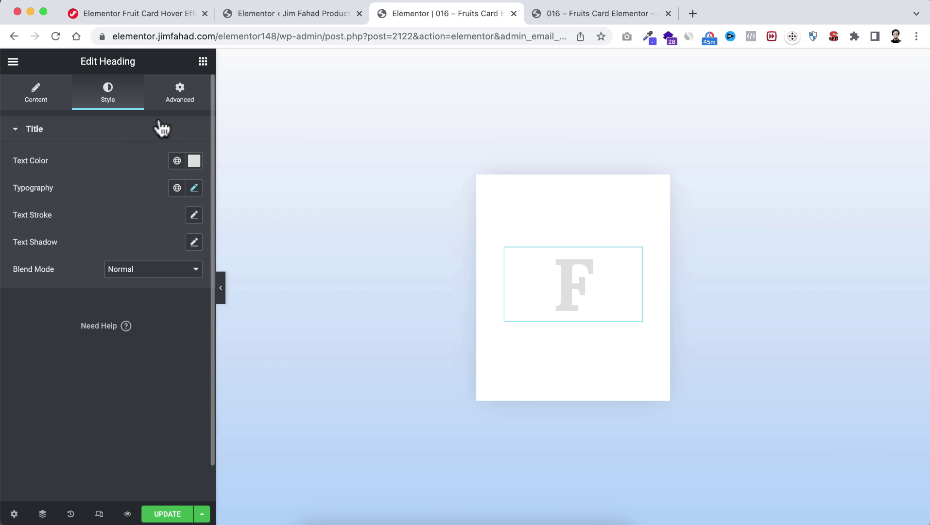
# Unlink the "F" heading's margins and give it a left margin of -77 px, with the other sides at 0.
pyautogui.click(181, 98)
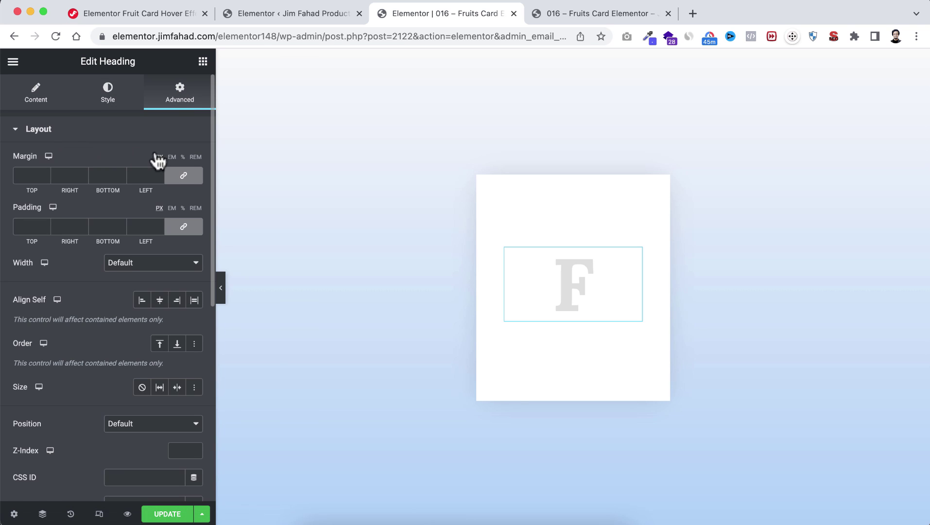
pyautogui.click(183, 176)
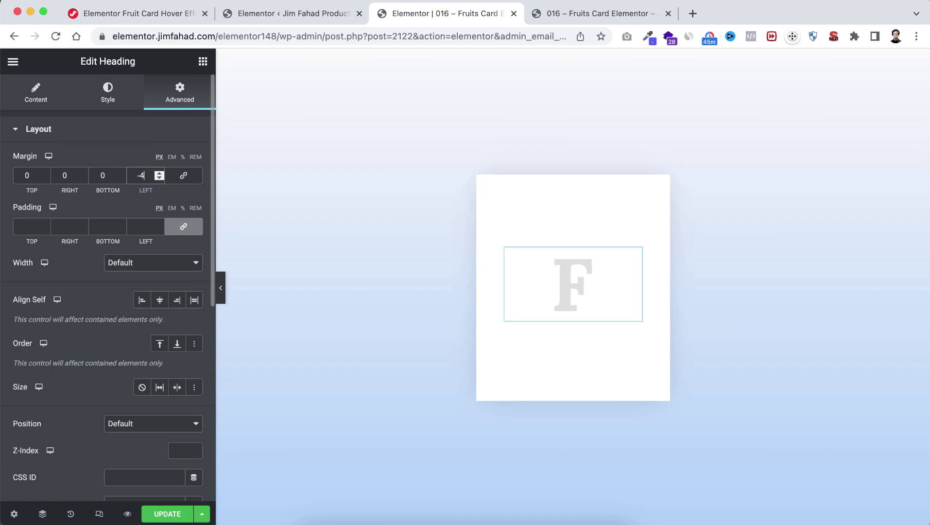
pyautogui.write('-70')
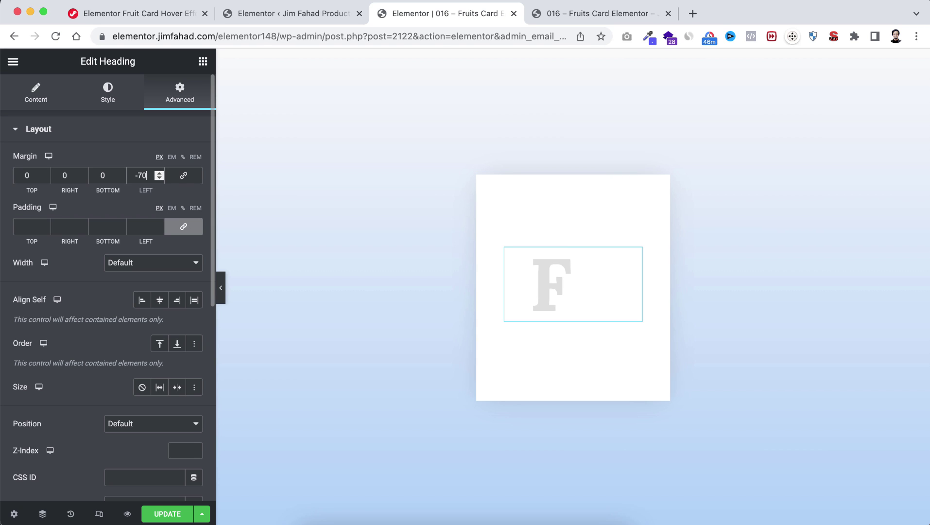
pyautogui.press('BackSpace')
pyautogui.write('7')
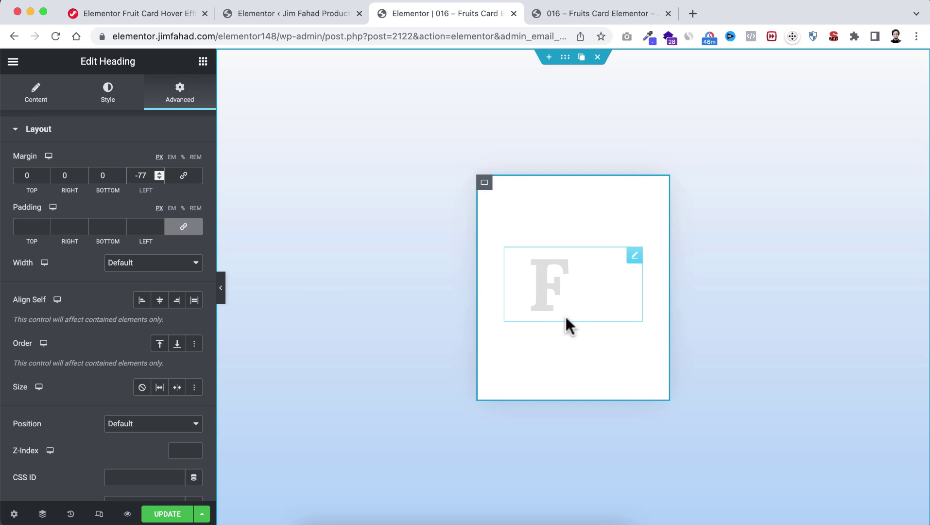
# Add an Image widget below the "F" heading and insert the plums picture from the media library.
pyautogui.click(203, 62)
pyautogui.moveTo(157, 307); pyautogui.dragTo(560, 317)
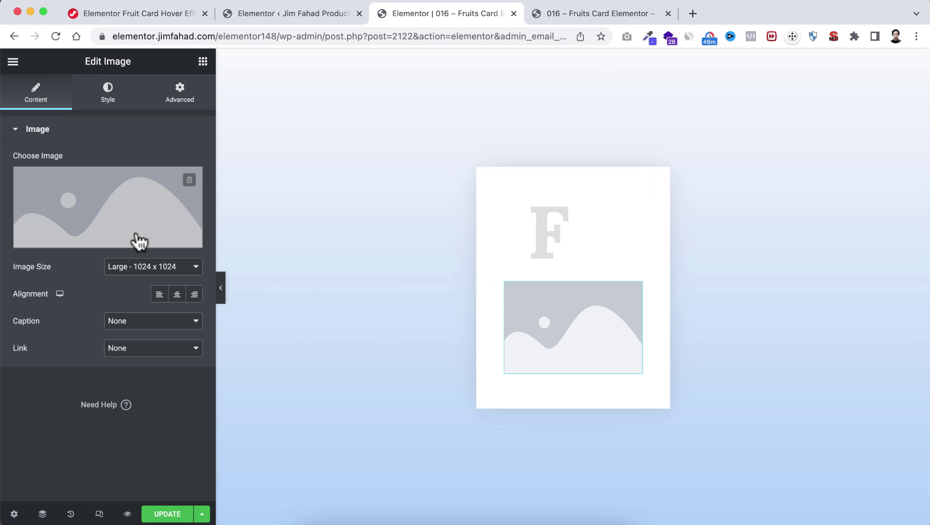
pyautogui.click(93, 208)
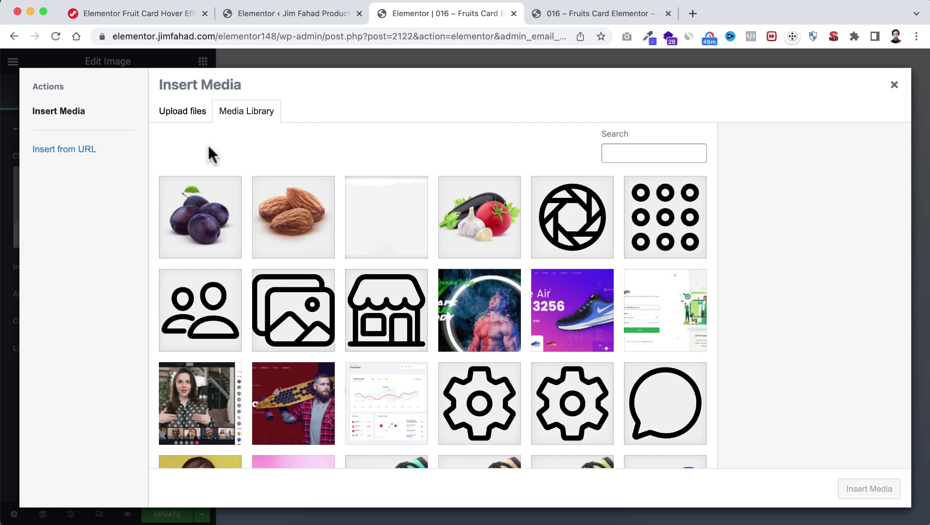
pyautogui.click(204, 223)
pyautogui.click(862, 488)
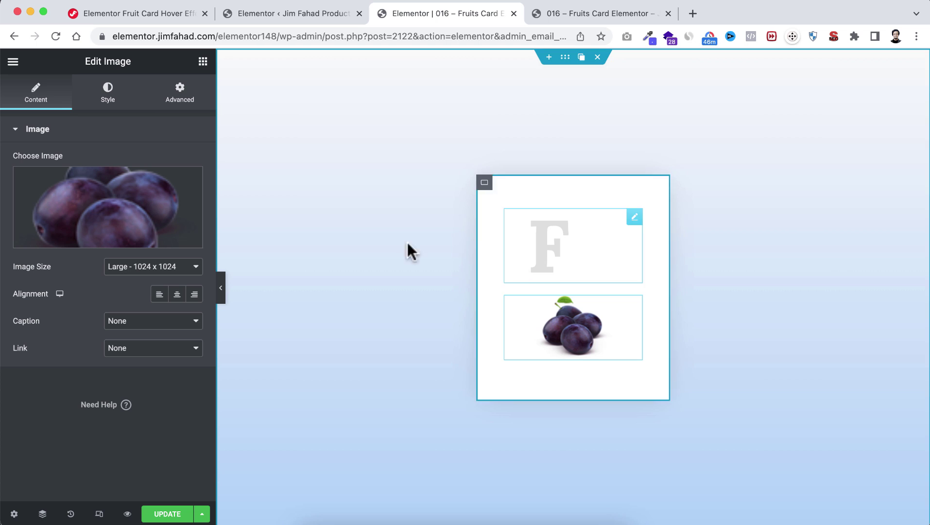
# Unlink the plums image's margins and set the top to -110 px and left to 47 px, with the other sides at 0.
pyautogui.click(184, 94)
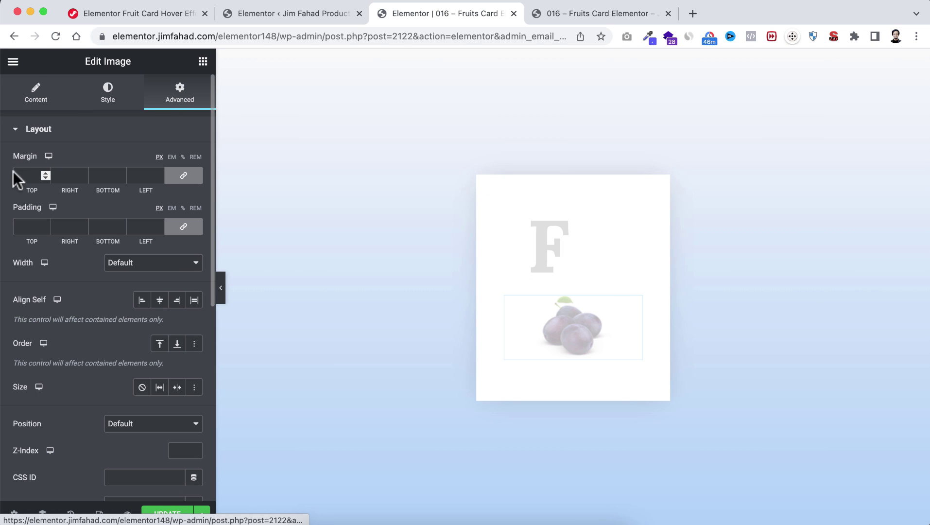
pyautogui.click(184, 175)
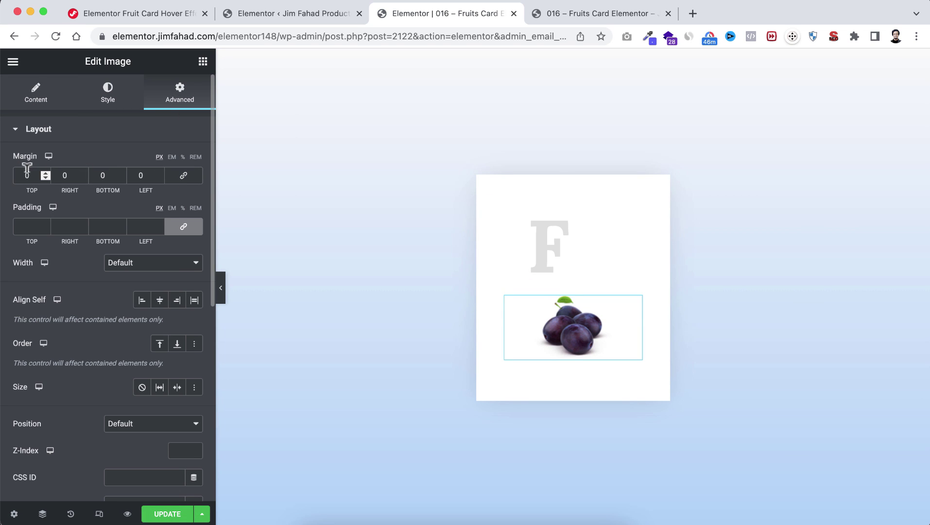
pyautogui.click(29, 171)
pyautogui.press('Down')
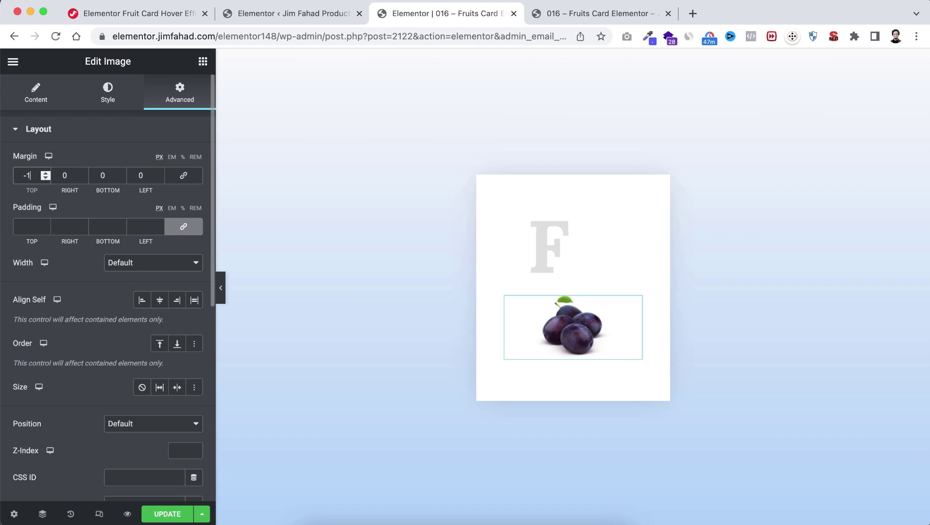
pyautogui.write('00')
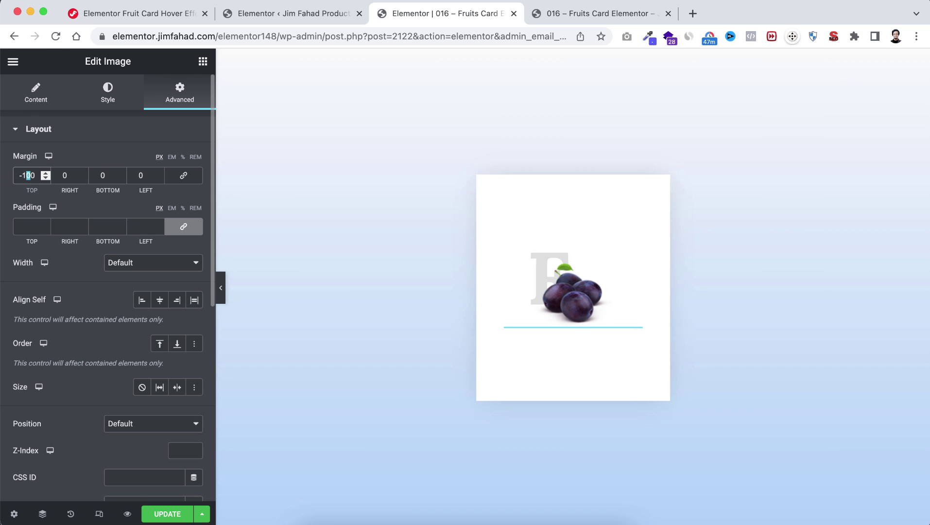
pyautogui.write('1')
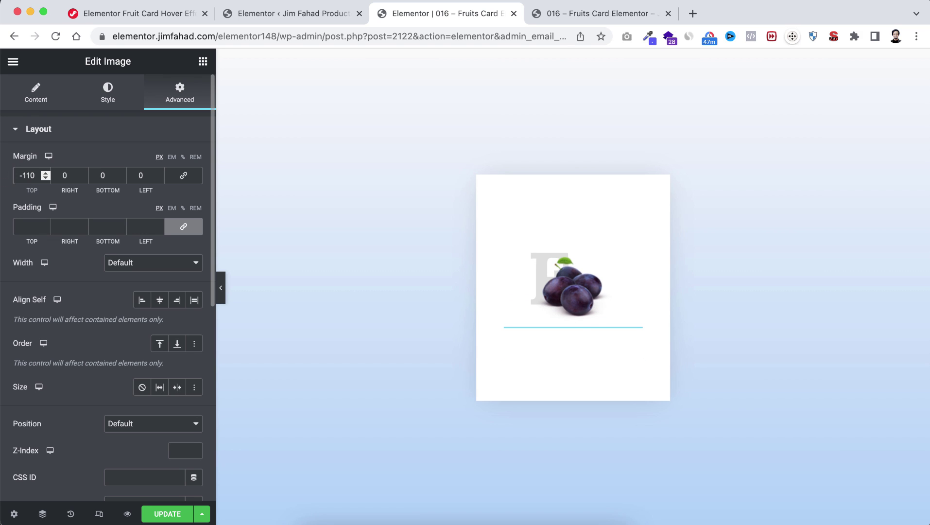
pyautogui.click(136, 173)
pyautogui.write('5')
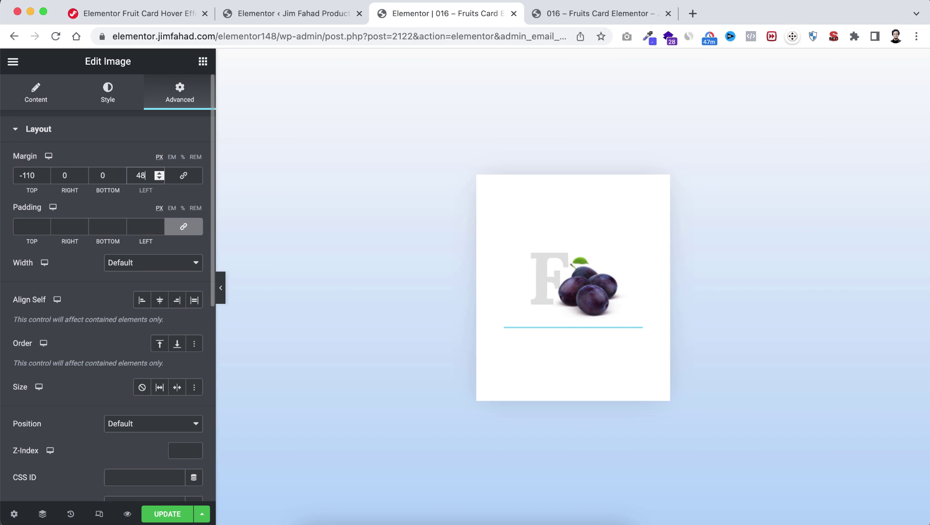
pyautogui.press('Down')
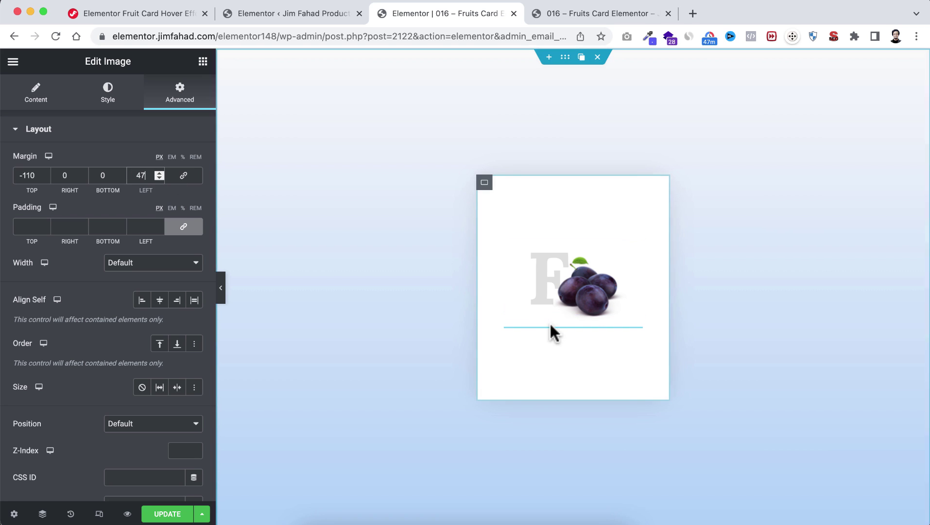
# Add a second Heading widget to the card and place it directly after the plums image in the element order.
pyautogui.rightClick(590, 287)
pyautogui.click(630, 446)
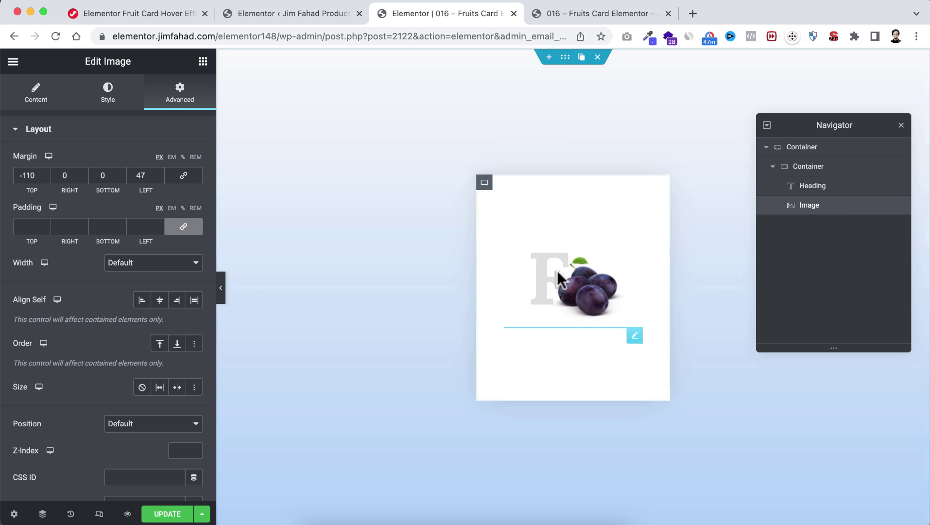
pyautogui.click(203, 62)
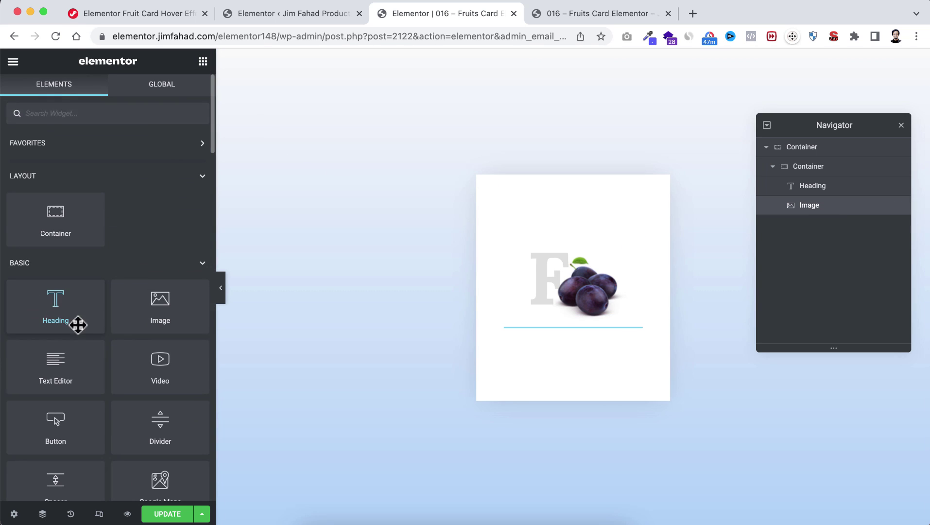
pyautogui.moveTo(52, 307); pyautogui.dragTo(568, 313)
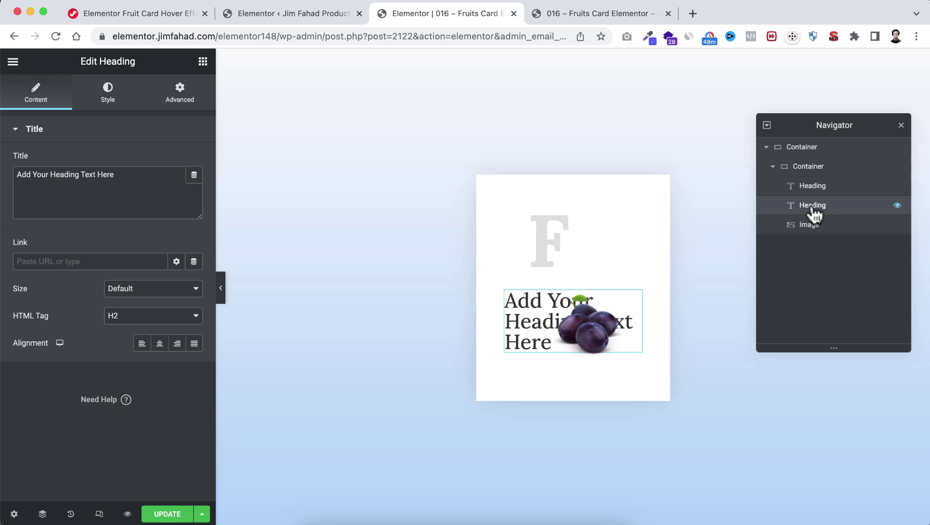
pyautogui.moveTo(811, 204); pyautogui.dragTo(811, 226)
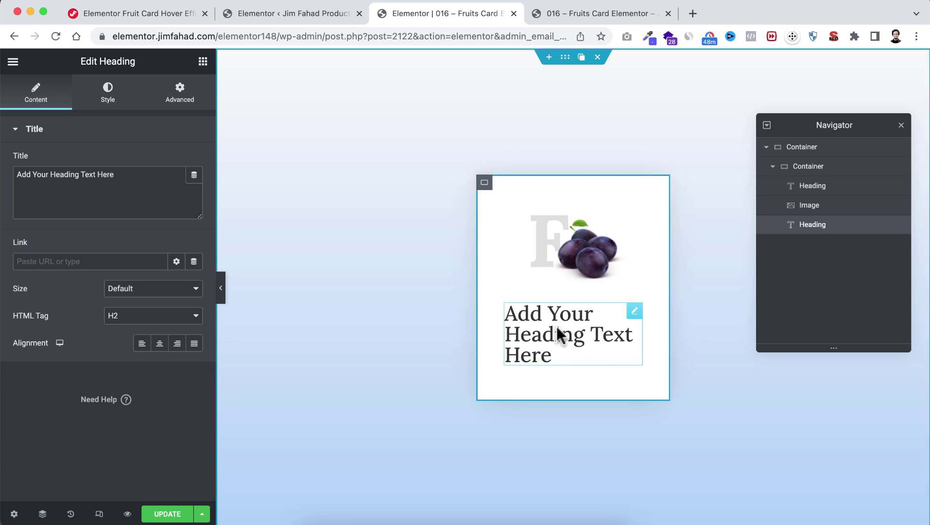
# Set the new heading's title to "Fruits" and centre it.
pyautogui.click(128, 168)
pyautogui.press('super+a')
pyautogui.write('F')
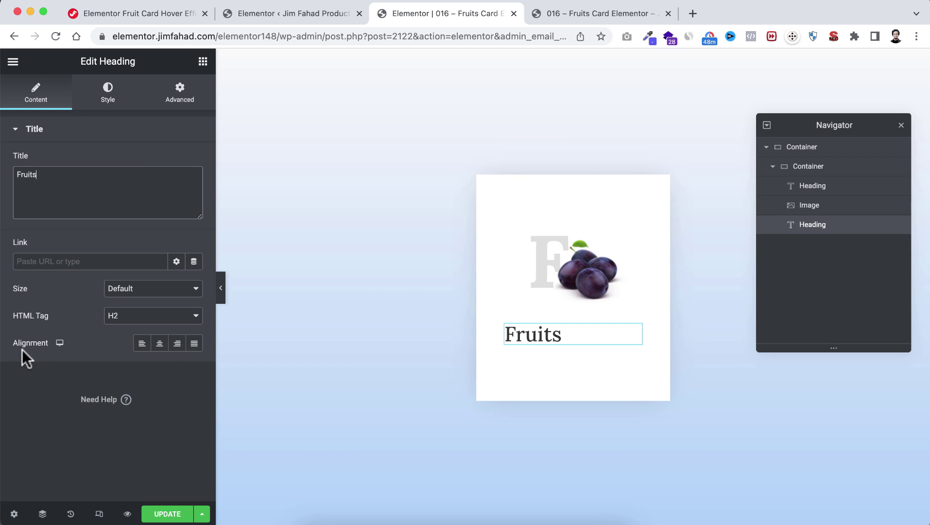
pyautogui.click(159, 343)
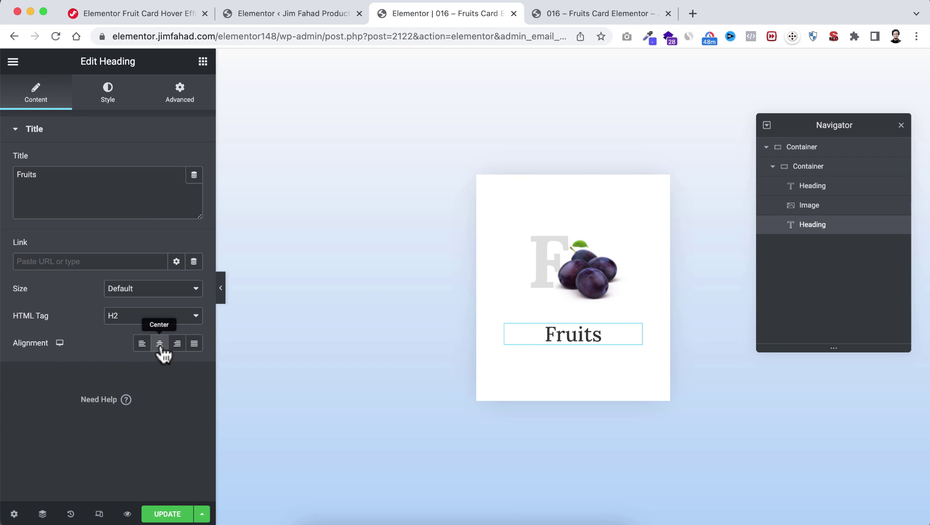
# Set the text colour of the "Fruits" heading to #222222.
pyautogui.click(113, 102)
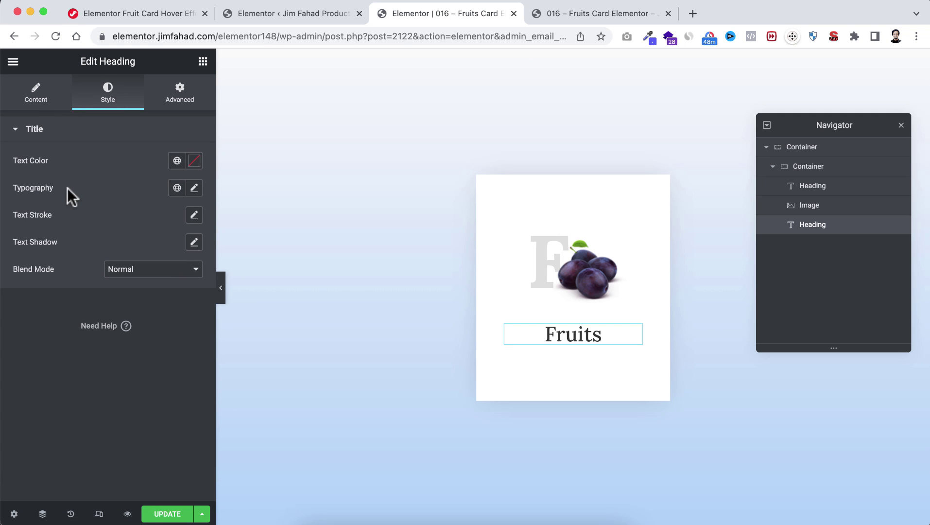
pyautogui.click(194, 163)
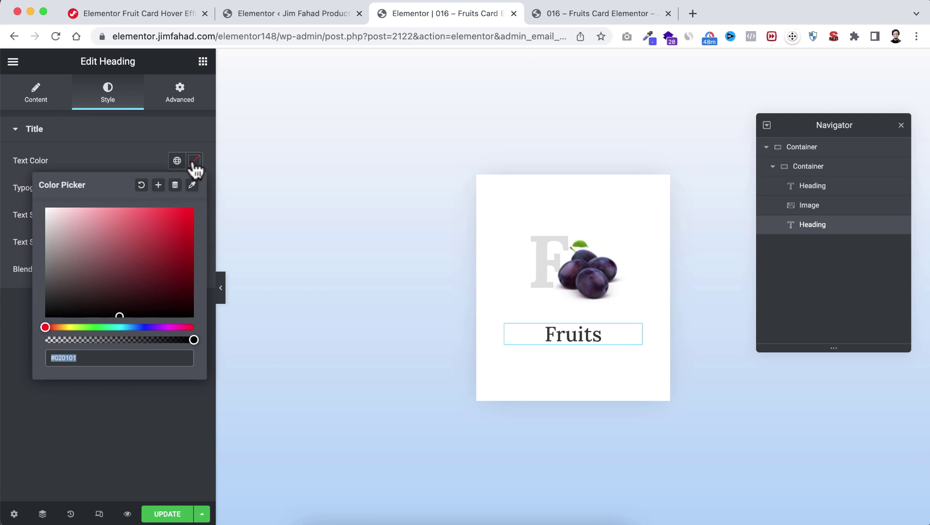
pyautogui.write('#222222')
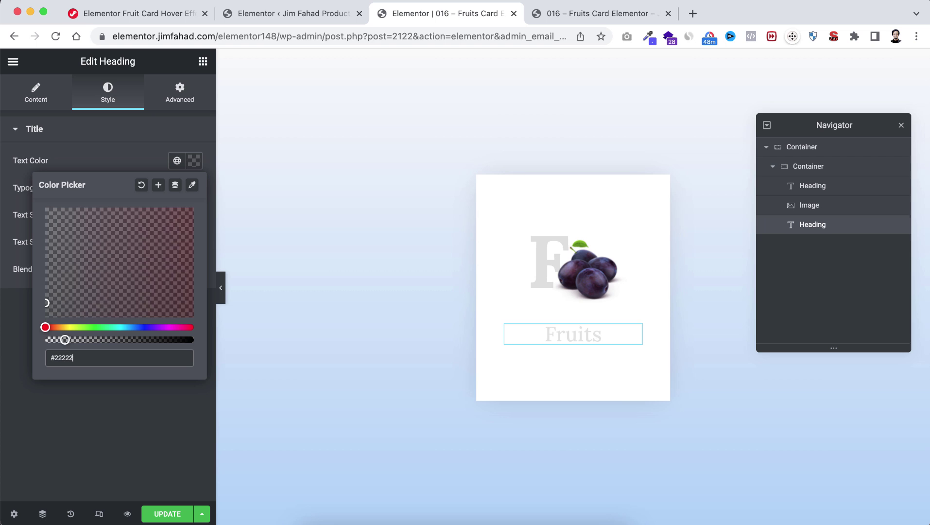
pyautogui.click(139, 156)
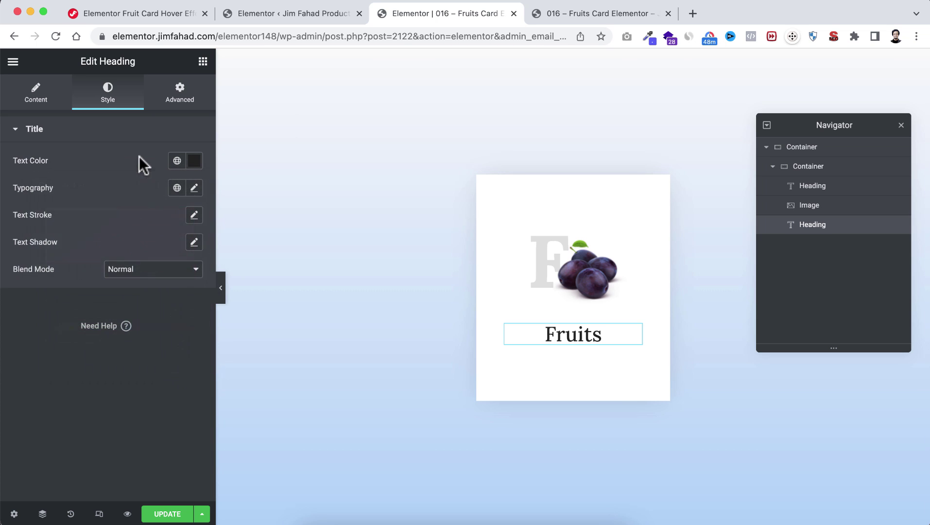
# Set the "Fruits" heading's typography to size 24 px and weight 700.
pyautogui.click(194, 190)
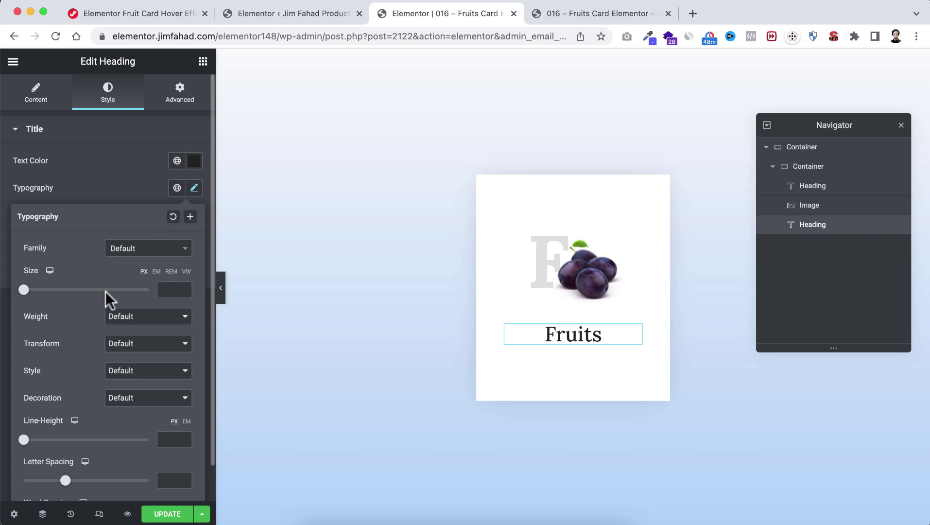
pyautogui.click(168, 287)
pyautogui.write('26')
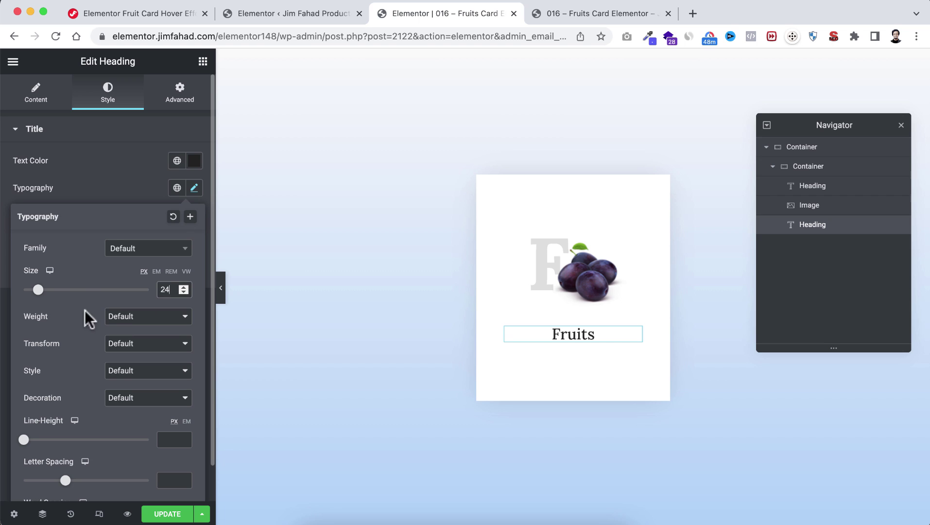
pyautogui.click(125, 317)
pyautogui.click(129, 278)
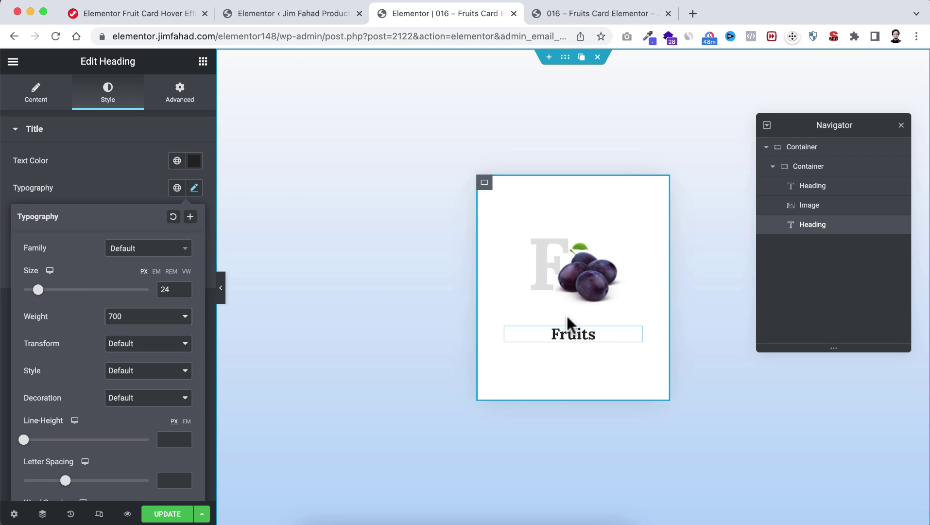
pyautogui.click(106, 156)
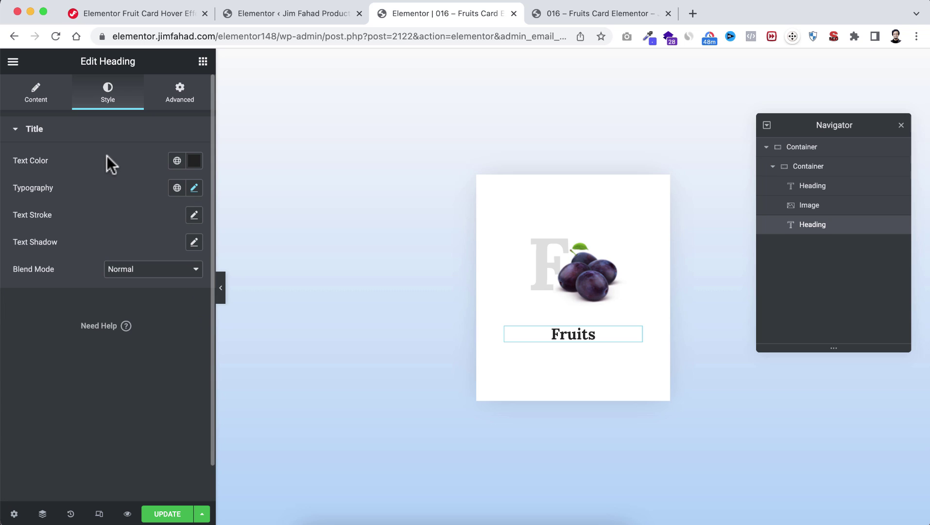
# Unlink the "Fruits" heading's margins and give it a top margin of -15 px, with the other sides at 0.
pyautogui.click(178, 106)
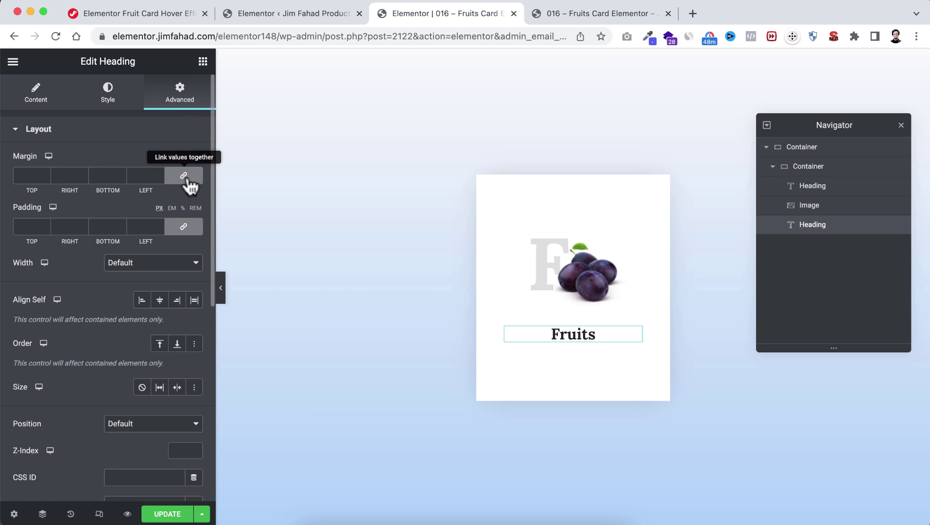
pyautogui.click(37, 173)
pyautogui.press('Down')
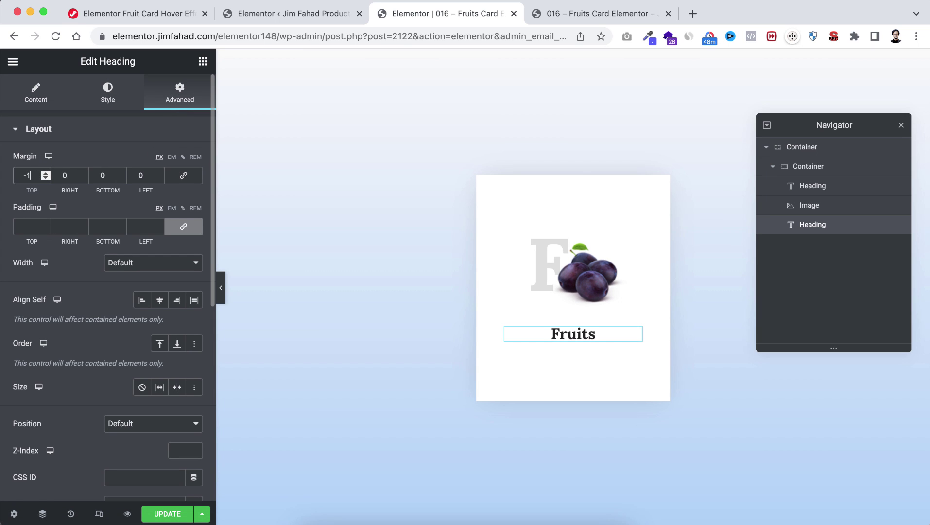
pyautogui.write('5')
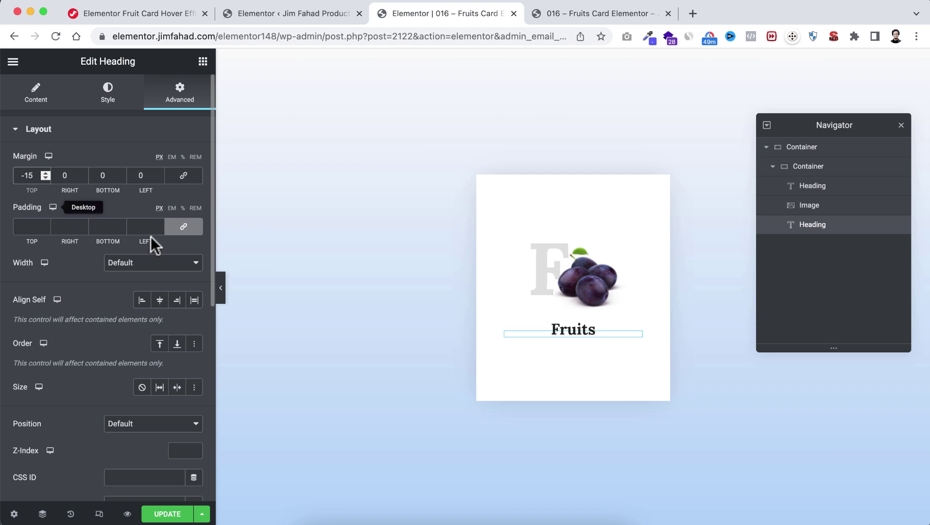
# Add a centred Text Editor widget below the "Fruits" heading with the text "Purchasing from select family farmers who farm organically.".
pyautogui.click(203, 61)
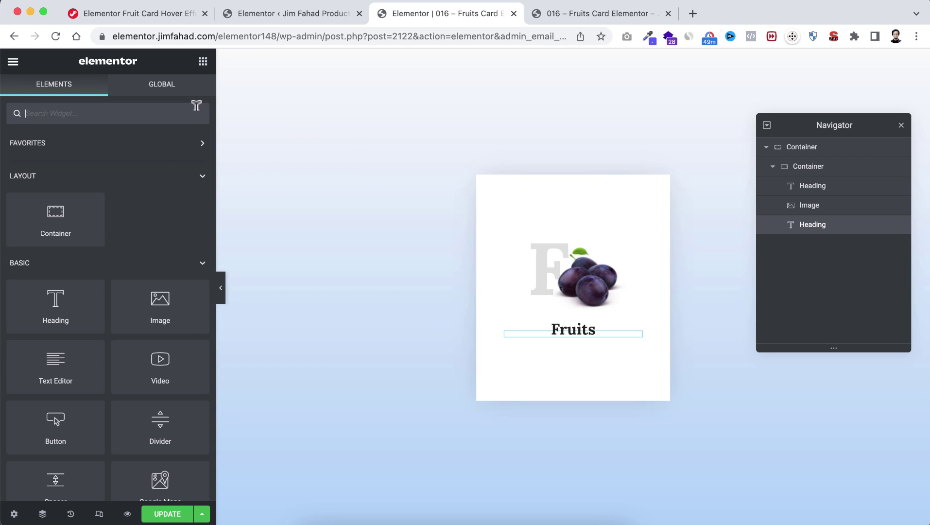
pyautogui.moveTo(52, 379); pyautogui.dragTo(572, 330)
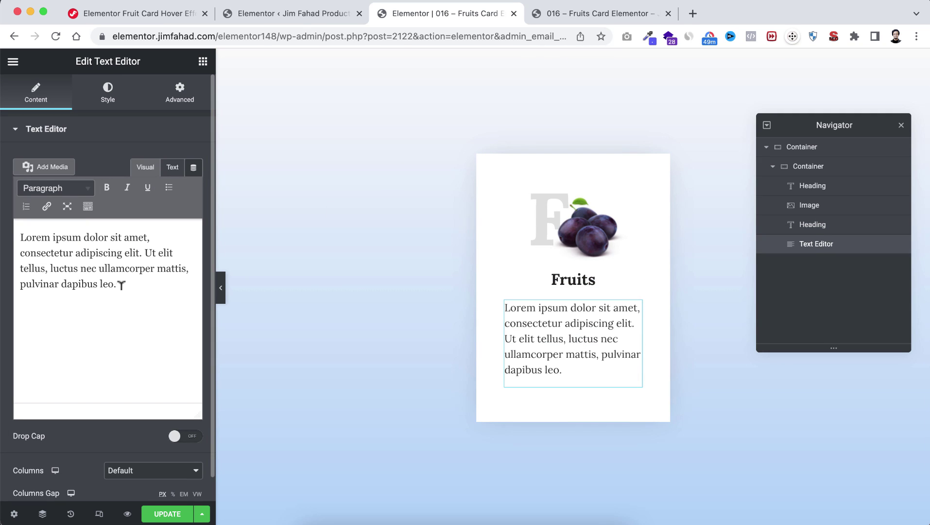
pyautogui.moveTo(118, 285); pyautogui.dragTo(14, 221)
pyautogui.write('Purchasing from select family farmers who farm organically.')
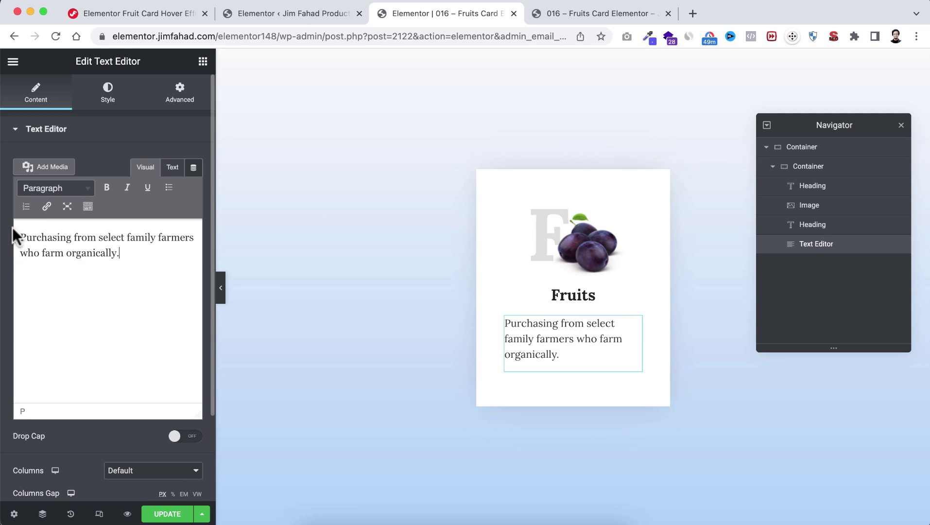
pyautogui.click(110, 97)
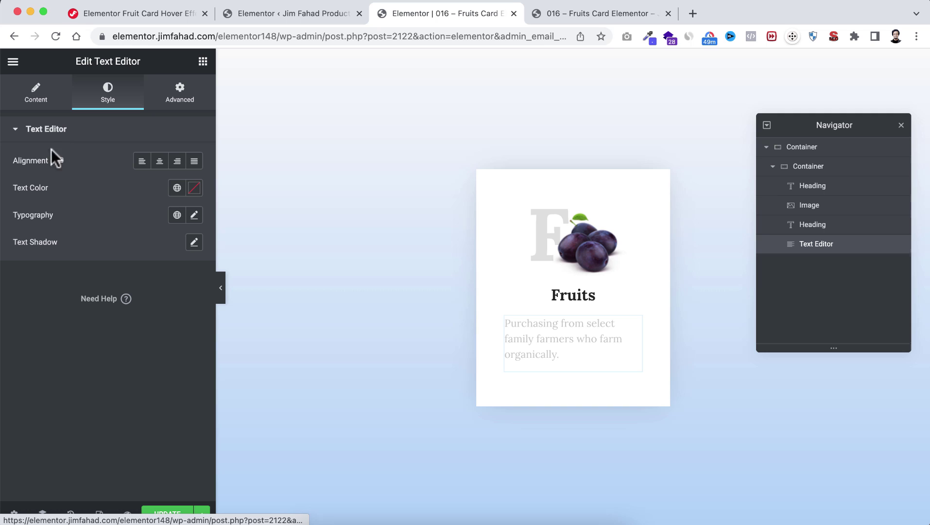
pyautogui.click(160, 163)
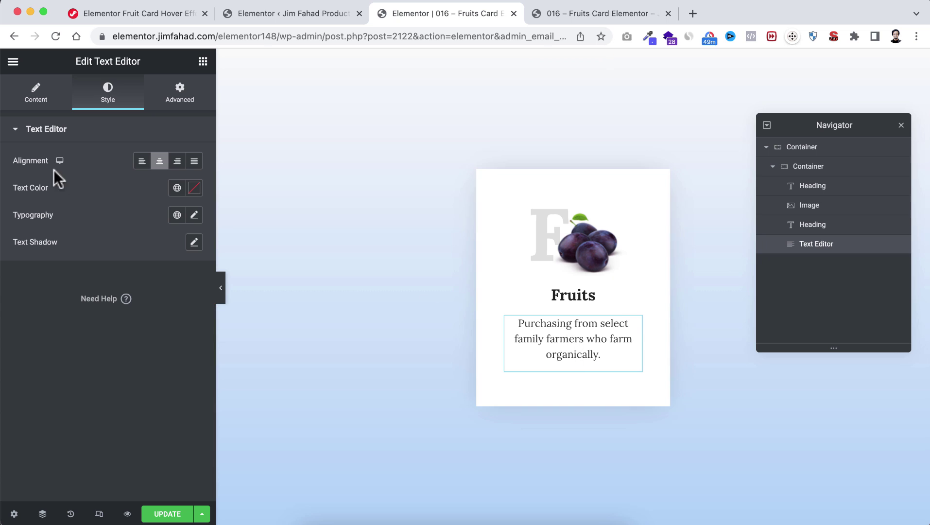
# Unlink the description text's margins and set the top to -5 px and bottom to -10 px, with the other sides at 0.
pyautogui.click(181, 94)
pyautogui.click(187, 178)
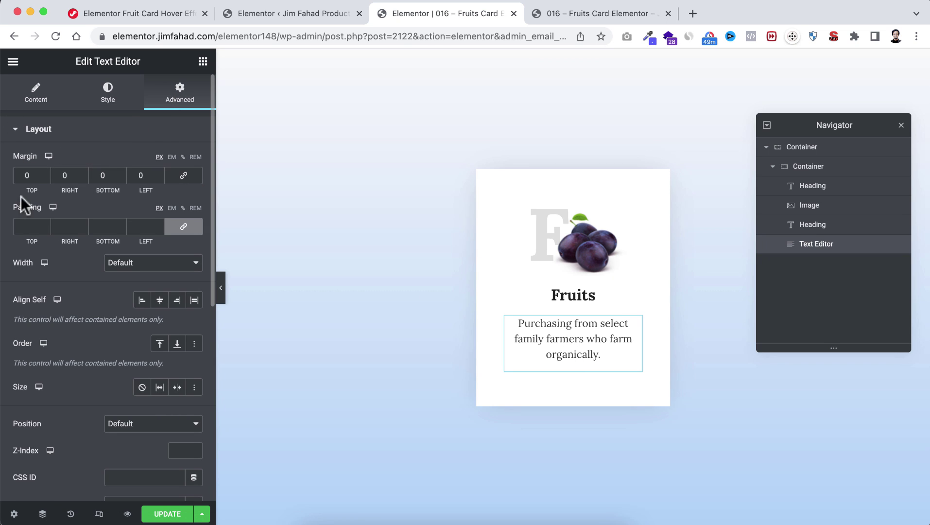
pyautogui.click(46, 177)
pyautogui.click(45, 177)
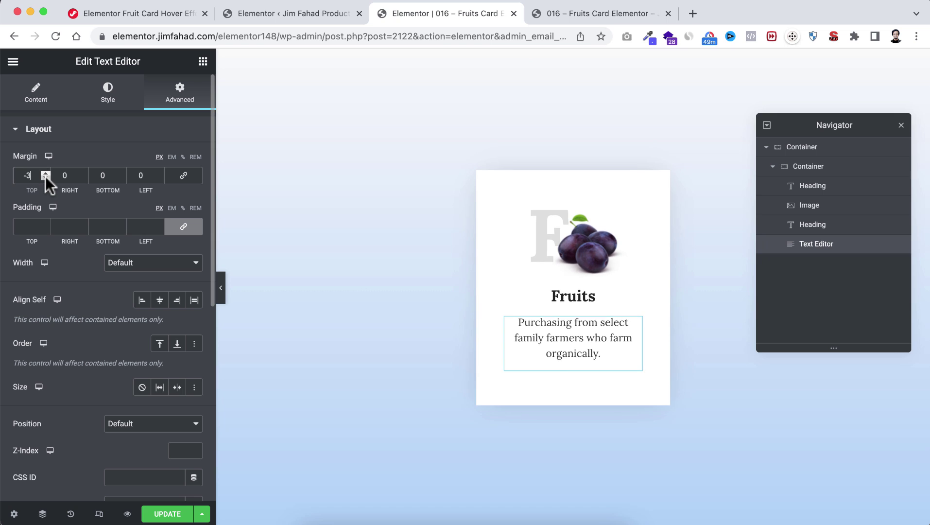
pyautogui.click(45, 177)
pyautogui.click(45, 177)
pyautogui.click(45, 177)
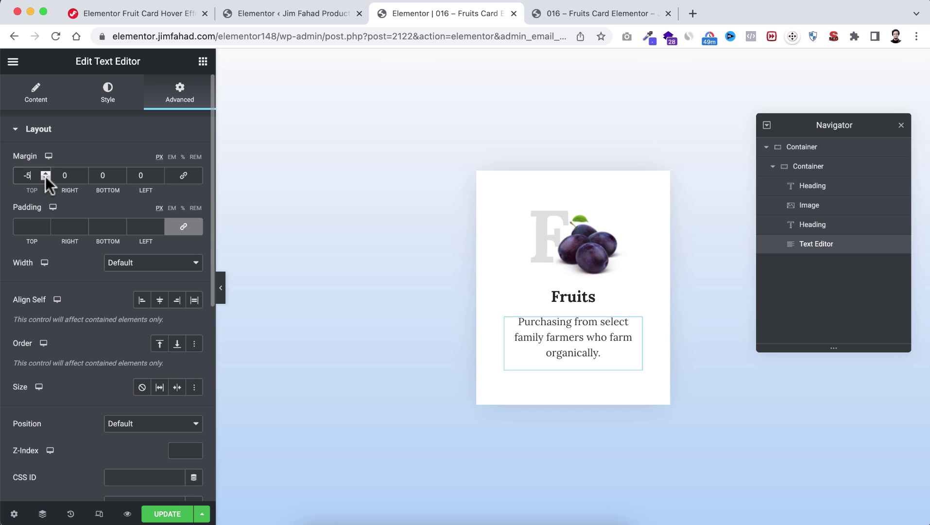
pyautogui.click(121, 177)
pyautogui.write('0')
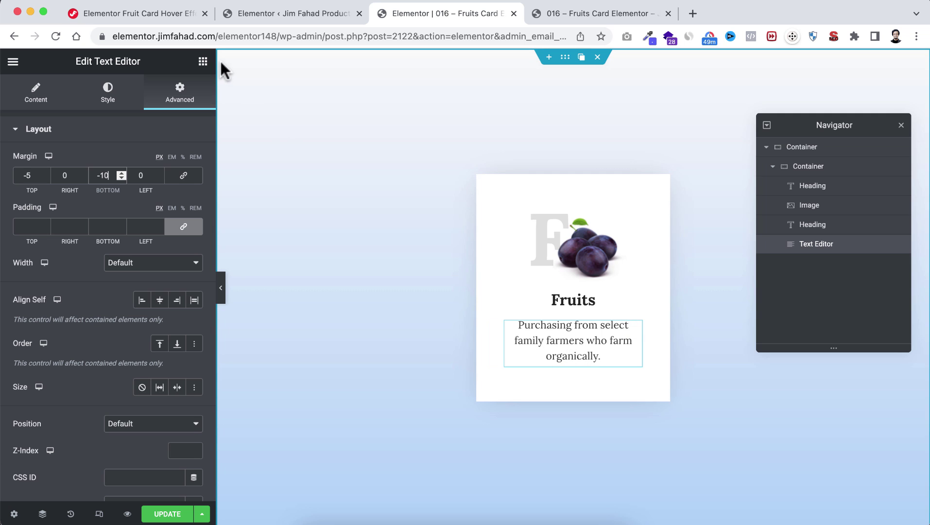
# Add a Button widget below the description text in the card.
pyautogui.click(203, 61)
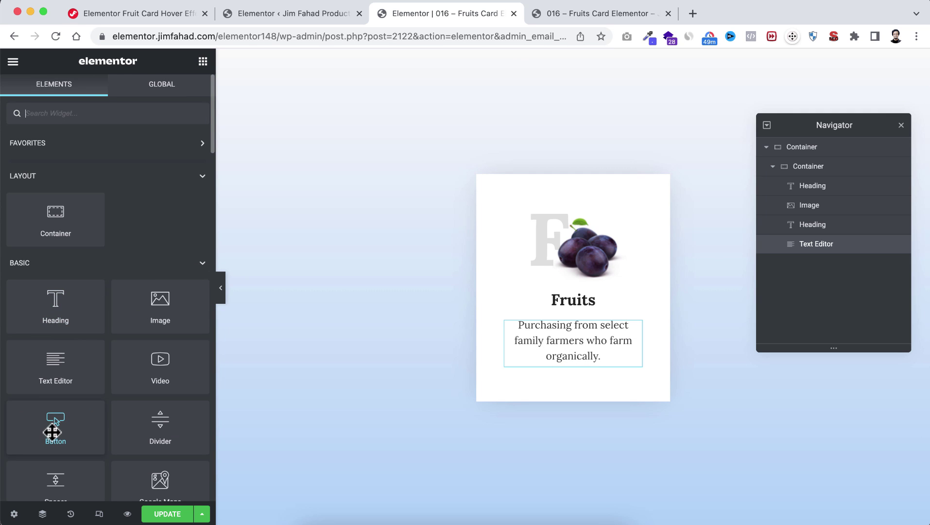
pyautogui.moveTo(52, 431); pyautogui.dragTo(581, 364)
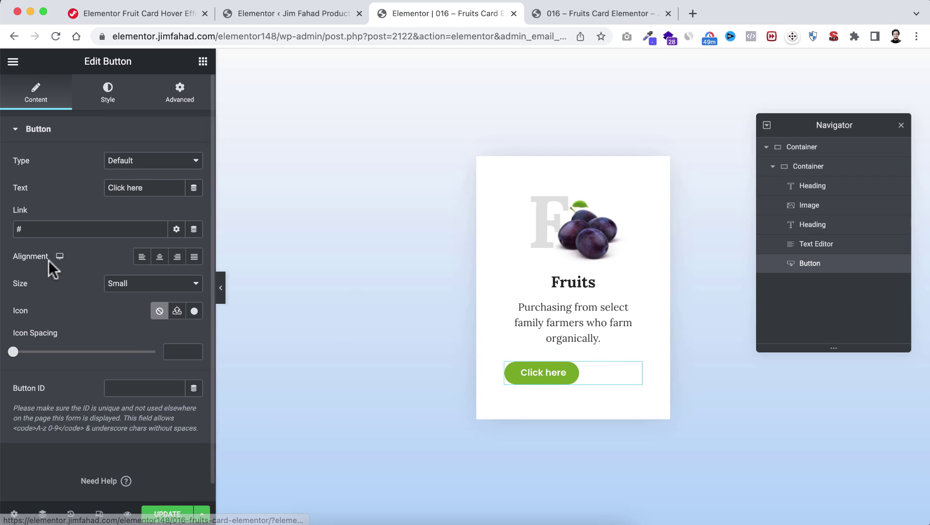
# Centre-align the "Click here" button in the card.
pyautogui.click(158, 262)
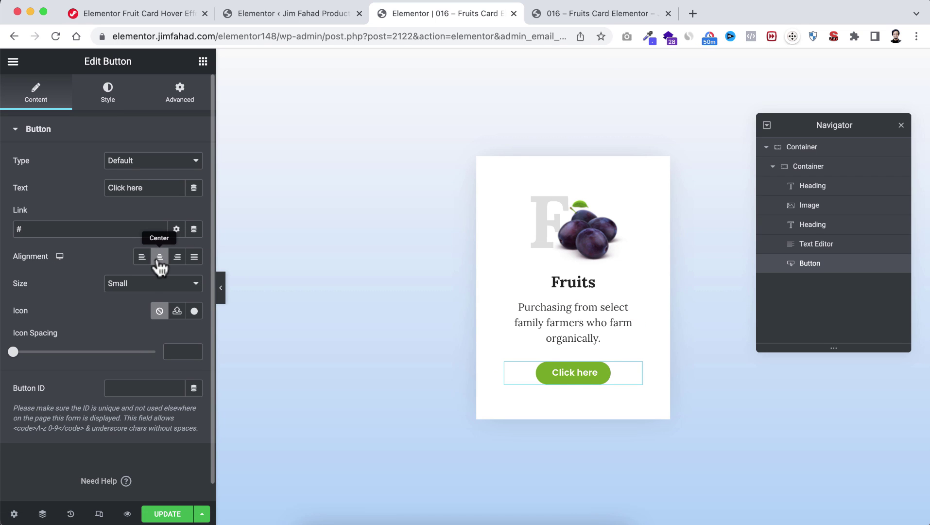
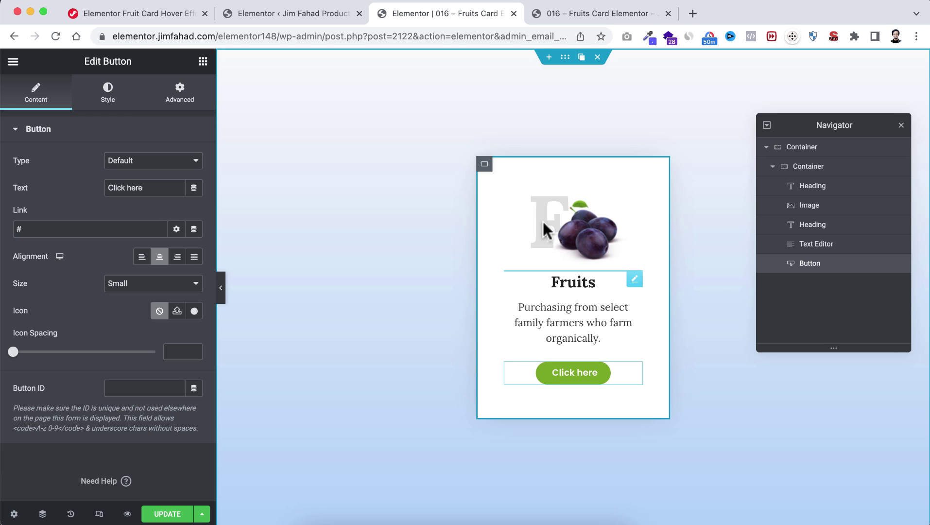
# Assign the CSS class "big-title" to the card's large letter F heading.
pyautogui.click(814, 194)
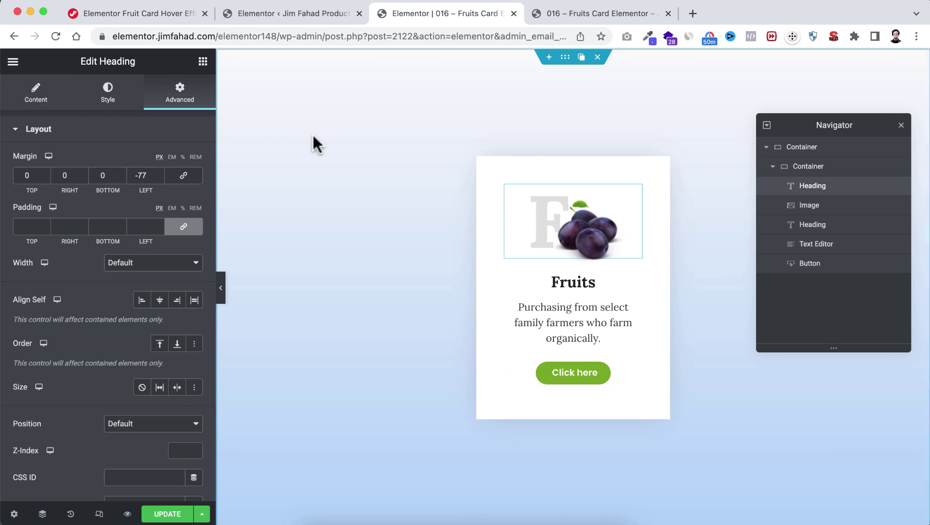
pyautogui.scroll(-5, 131, 426)
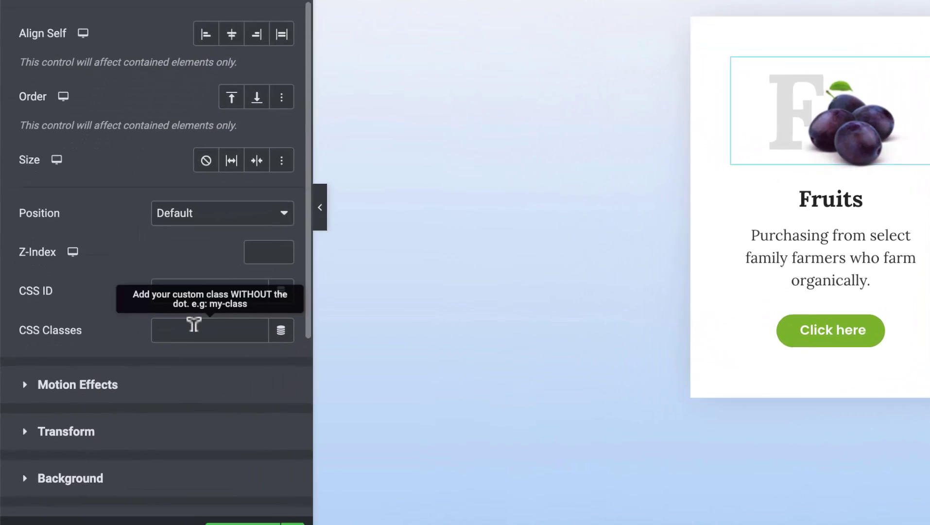
pyautogui.click(146, 361)
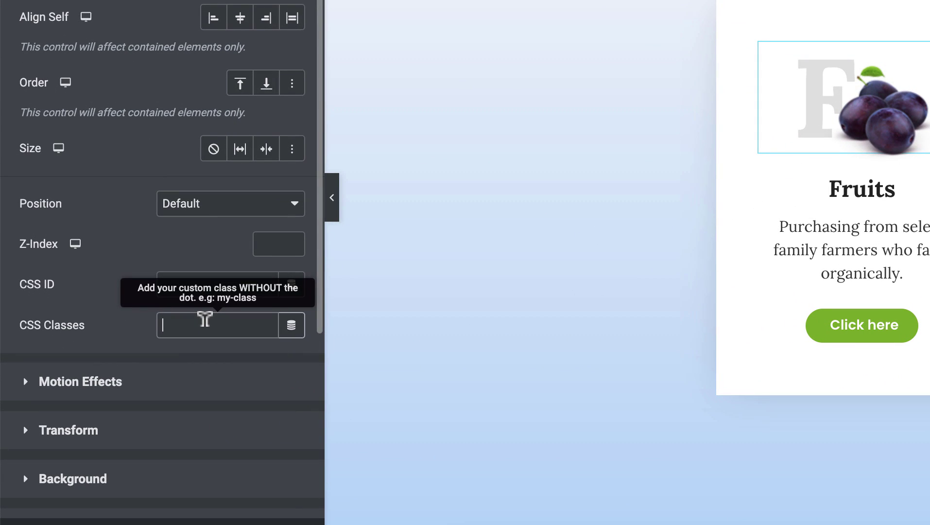
pyautogui.write('big-title')
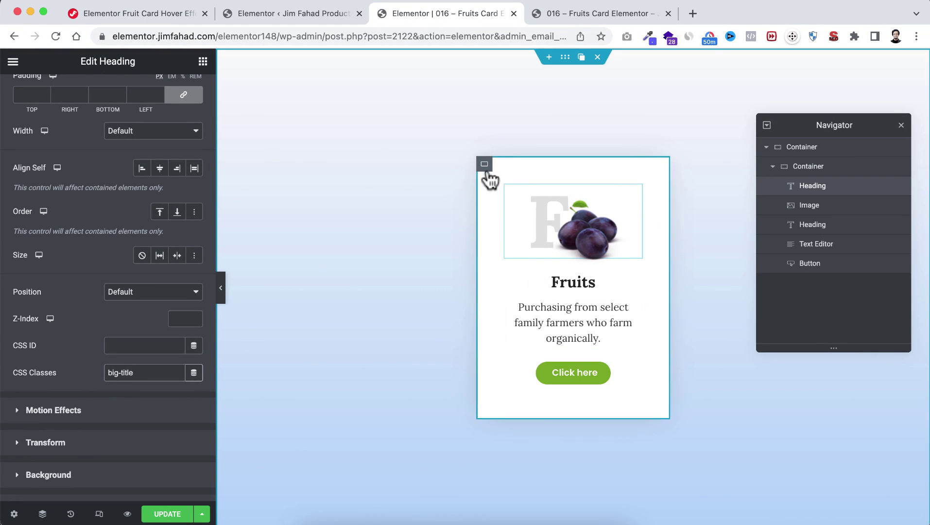
# Open the custom CSS editor of the white card's inner container.
pyautogui.click(485, 166)
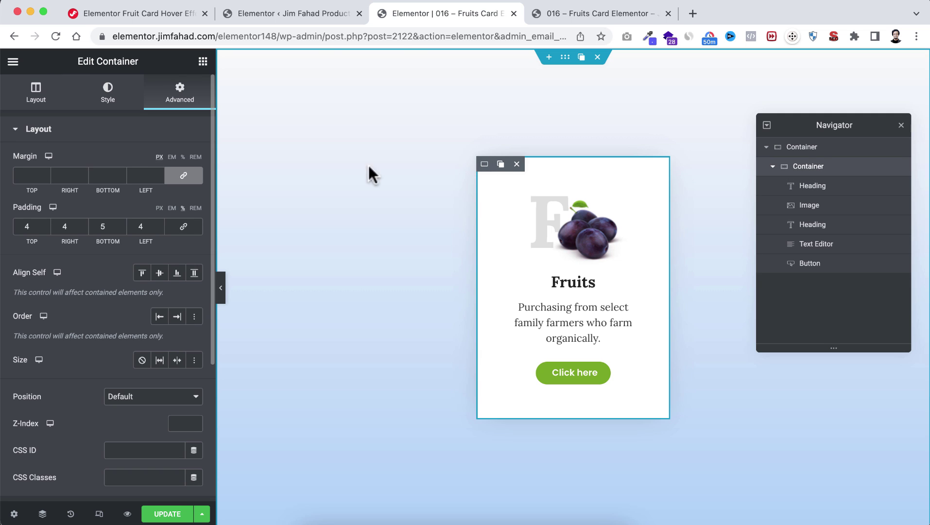
pyautogui.scroll(-5, 143, 408)
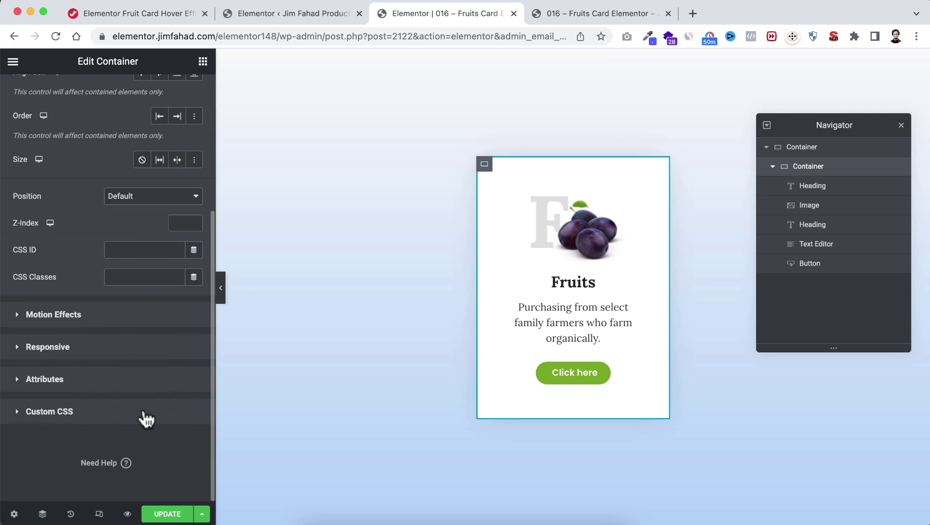
pyautogui.click(83, 418)
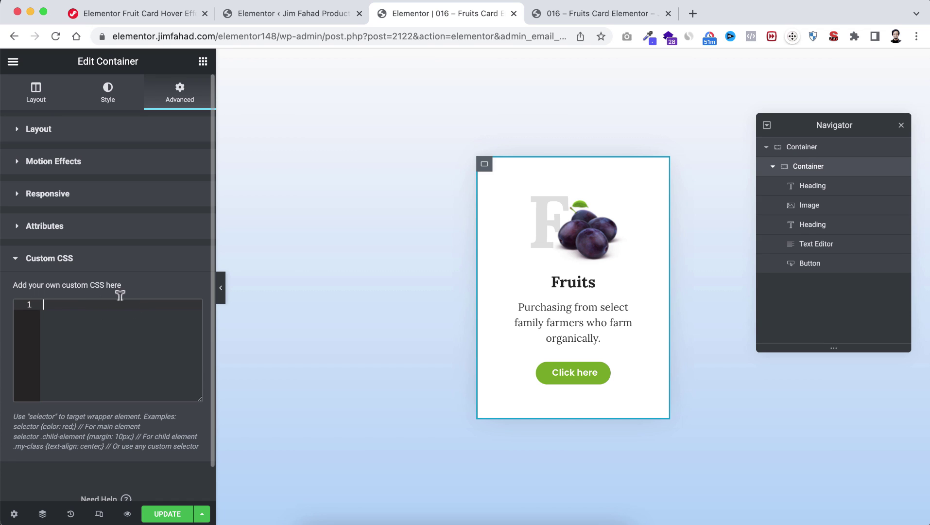
# Copy the entire "Fruit Card Hover CSS" code from the tutorial page and paste it into the card container's custom CSS.
pyautogui.click(135, 15)
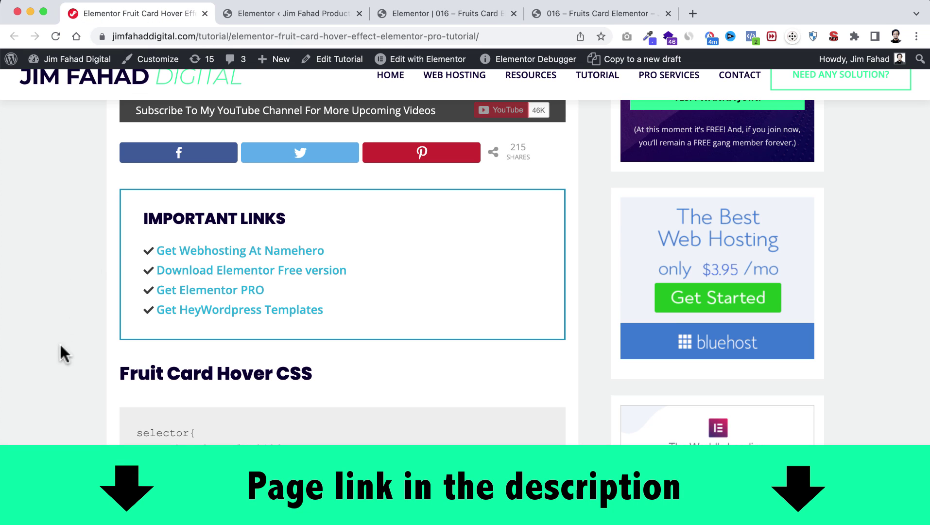
pyautogui.scroll(-5, 69, 400)
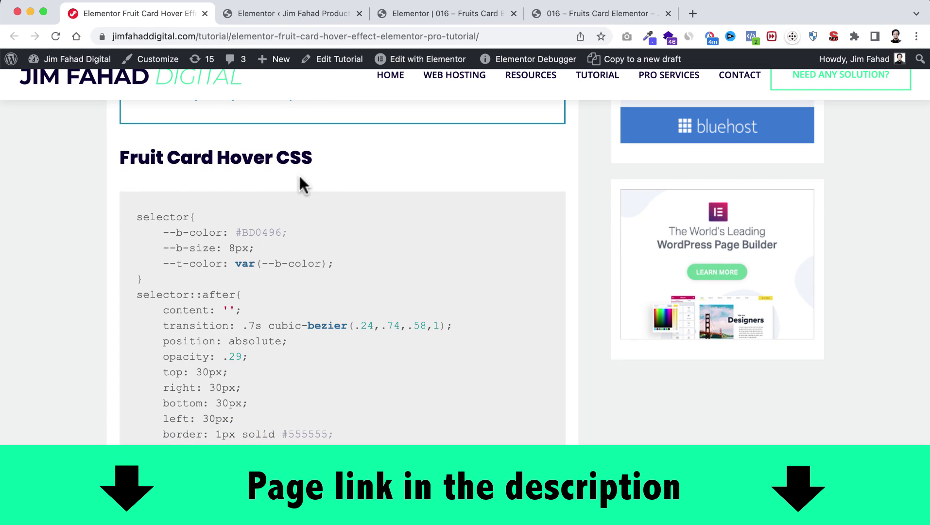
pyautogui.scroll(-3, 226, 409)
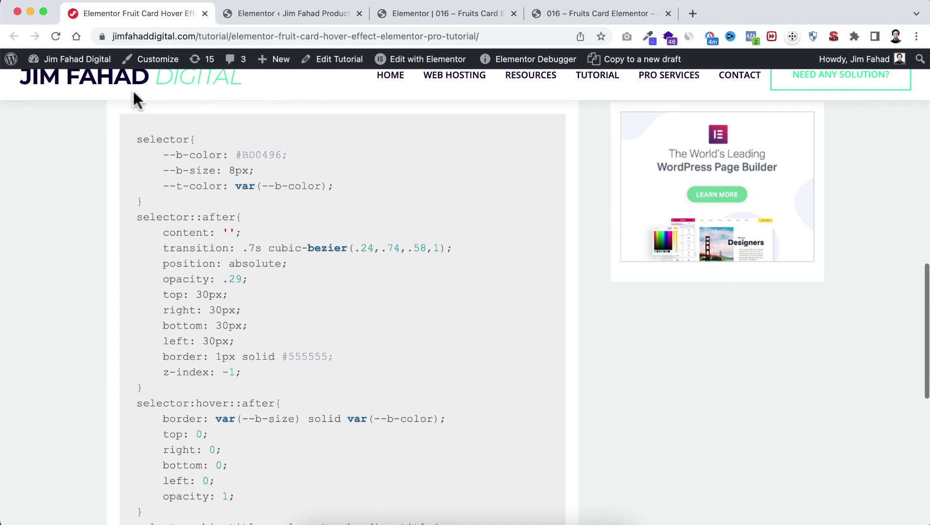
pyautogui.moveTo(137, 135); pyautogui.dragTo(235, 468)
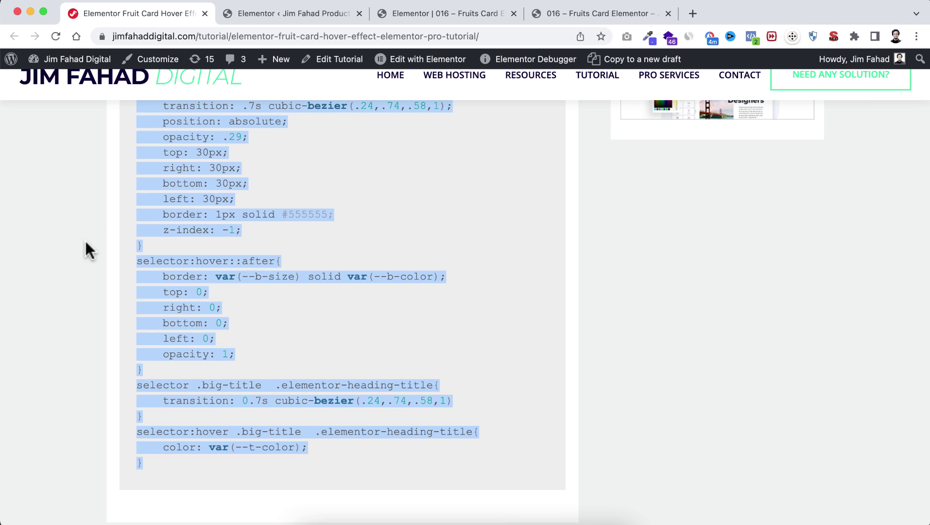
pyautogui.click(433, 8)
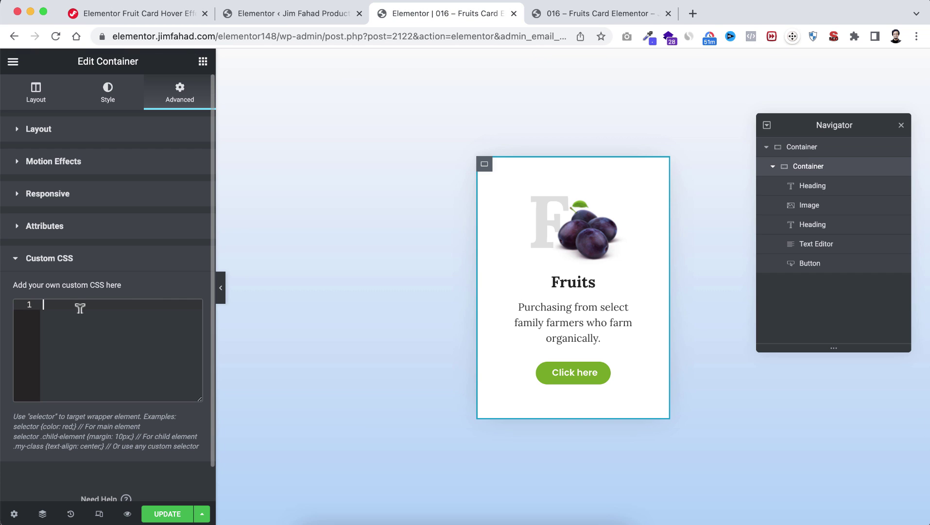
pyautogui.hotkey('ctrl', 'v')
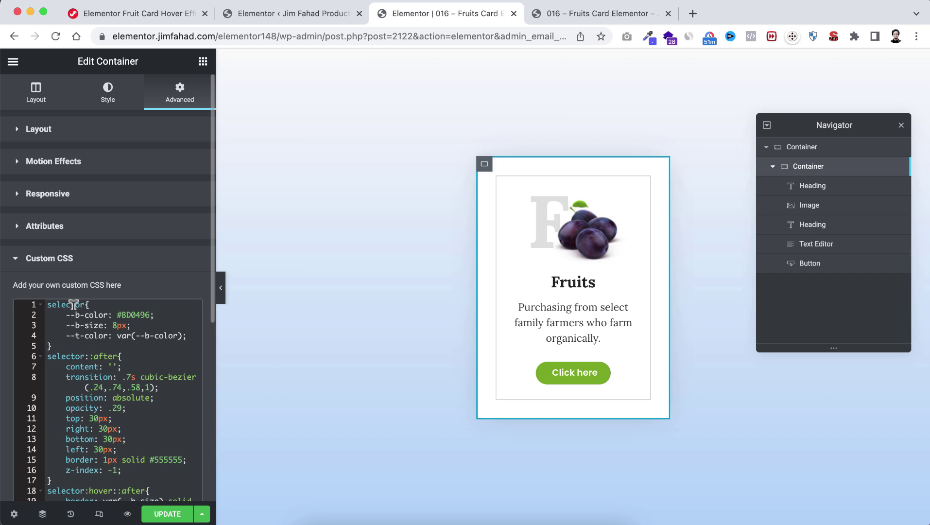
# Preview the card's hover effect with the editing panel hidden, and bring the panel back.
pyautogui.click(220, 288)
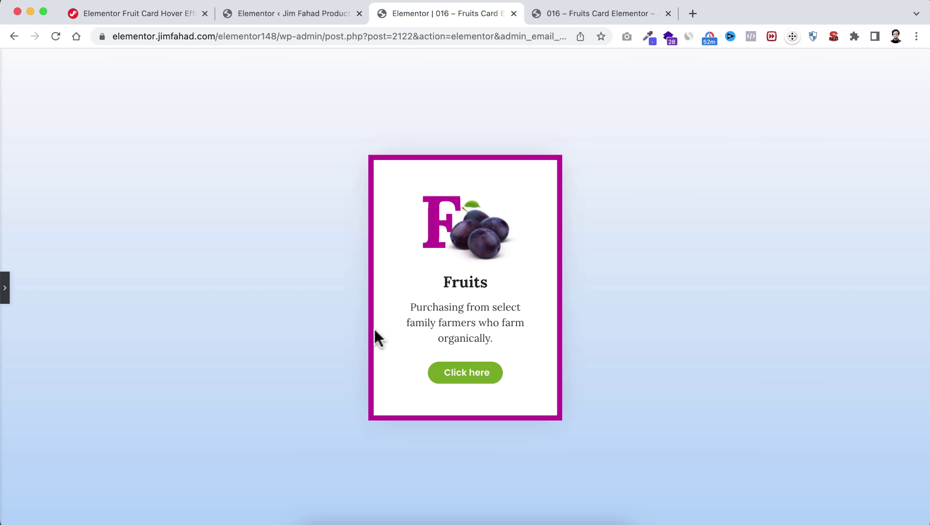
pyautogui.click(5, 291)
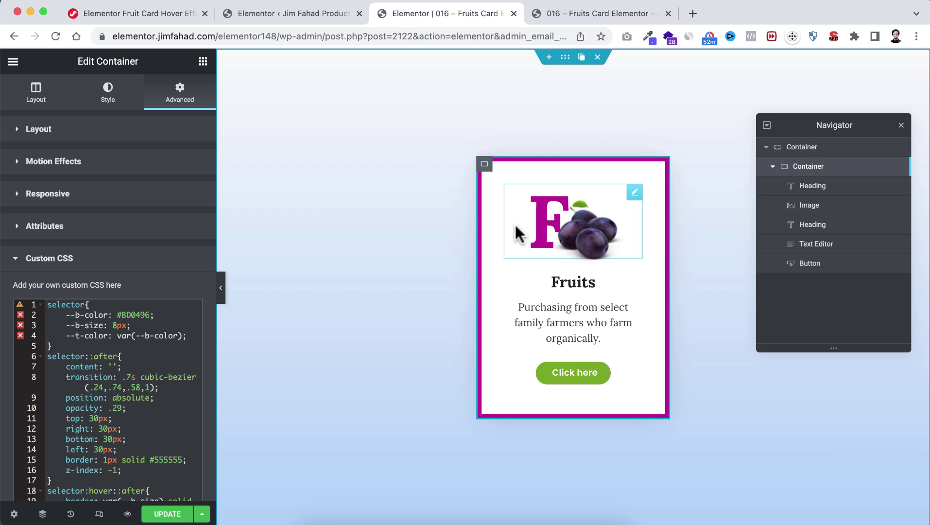
# Duplicate the fruit card container twice to make a row of three cards.
pyautogui.moveTo(484, 170)
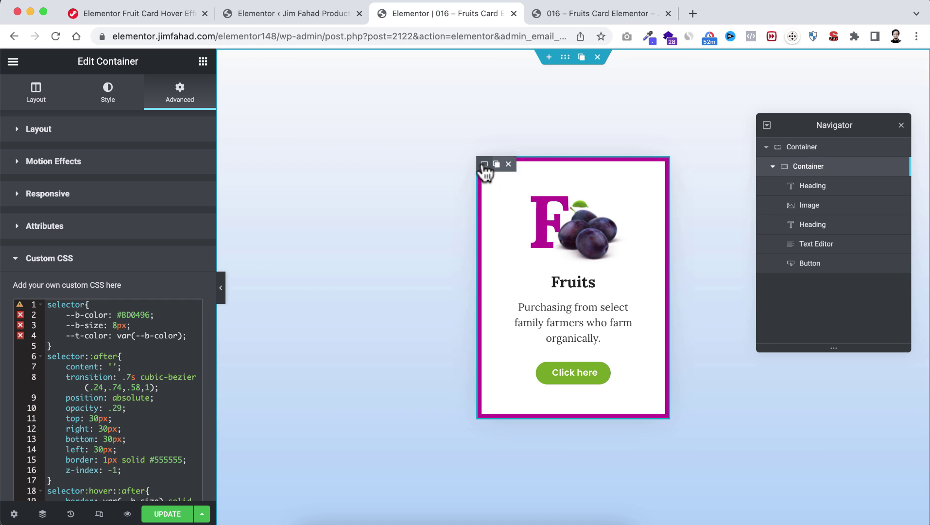
pyautogui.click(501, 164)
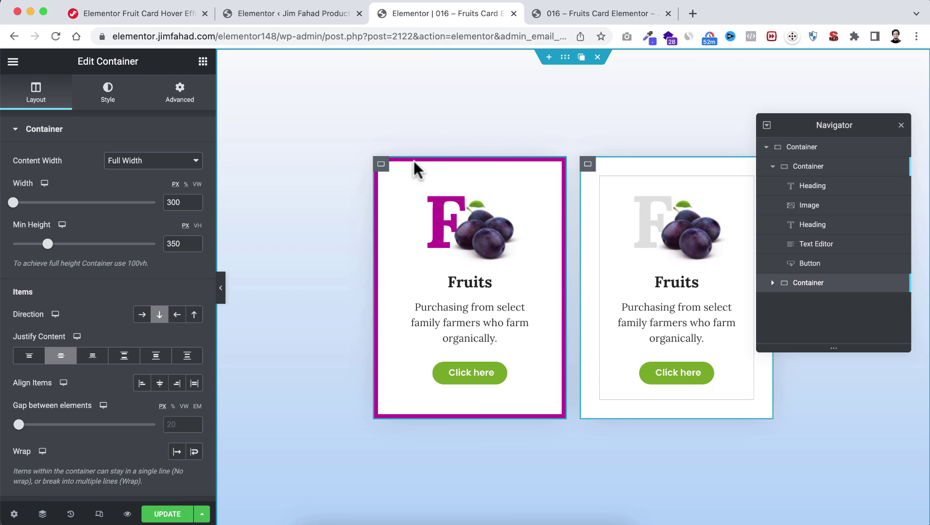
pyautogui.click(393, 164)
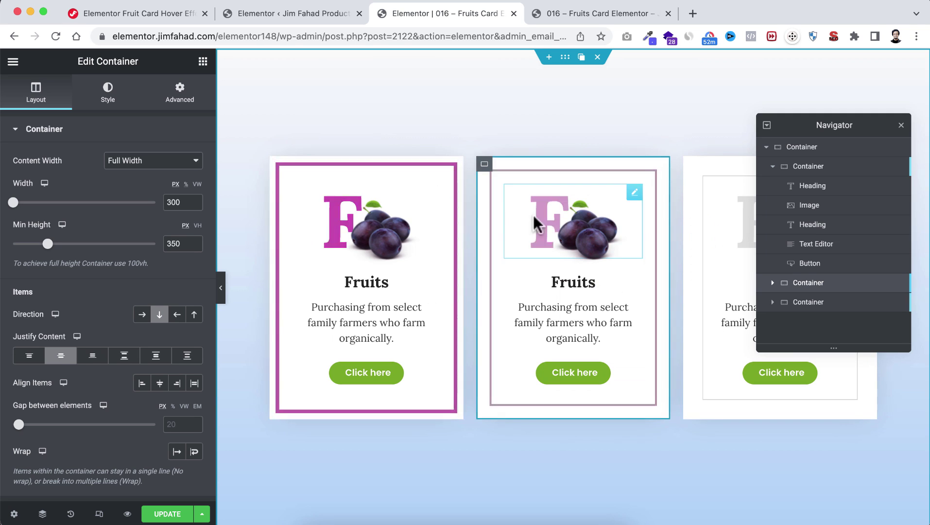
# Change the large letter in the middle card to "V".
pyautogui.click(544, 221)
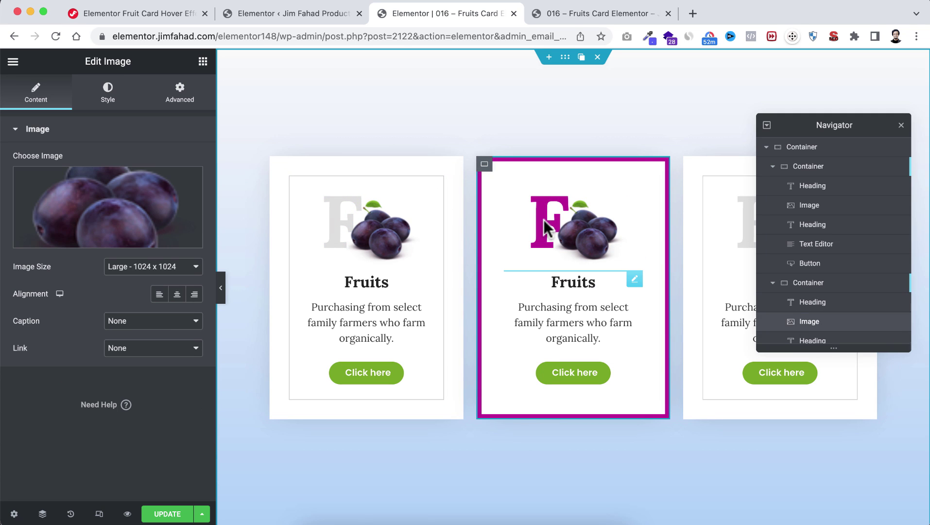
pyautogui.click(822, 307)
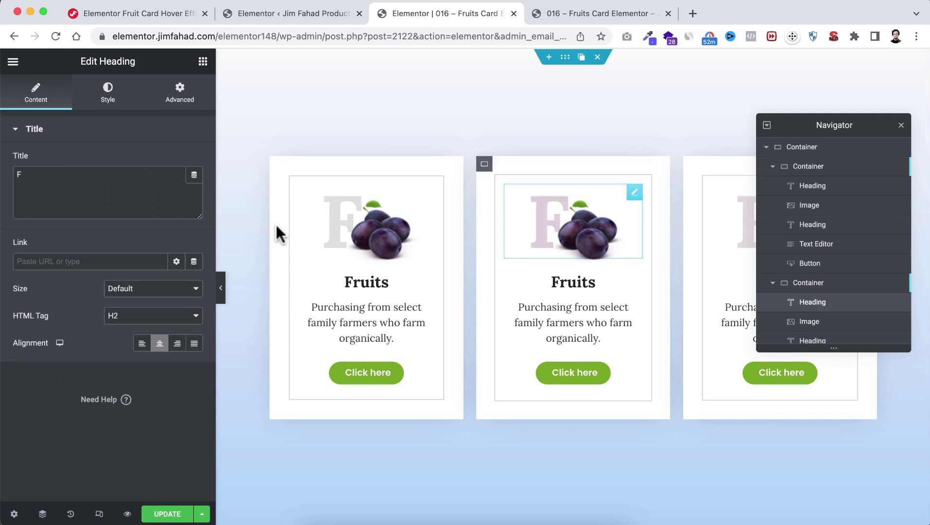
pyautogui.moveTo(27, 174); pyautogui.dragTo(5, 182)
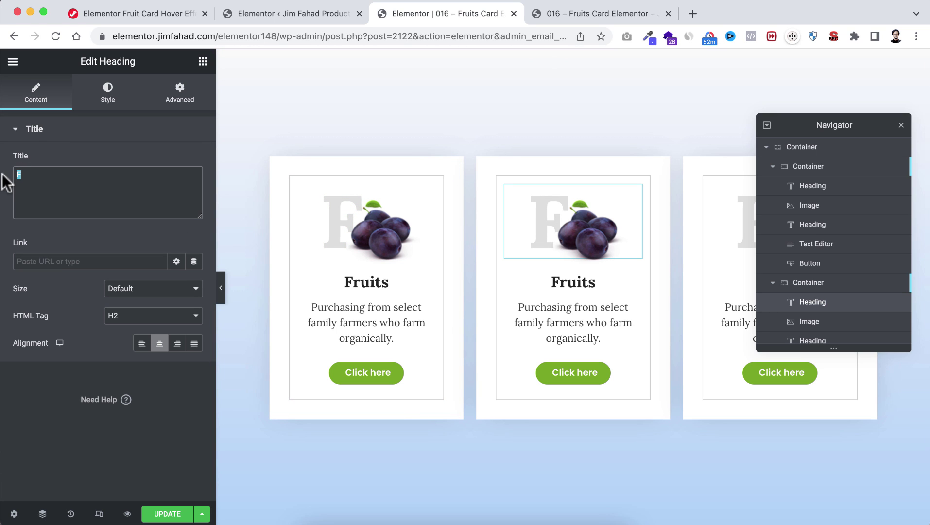
pyautogui.write('V')
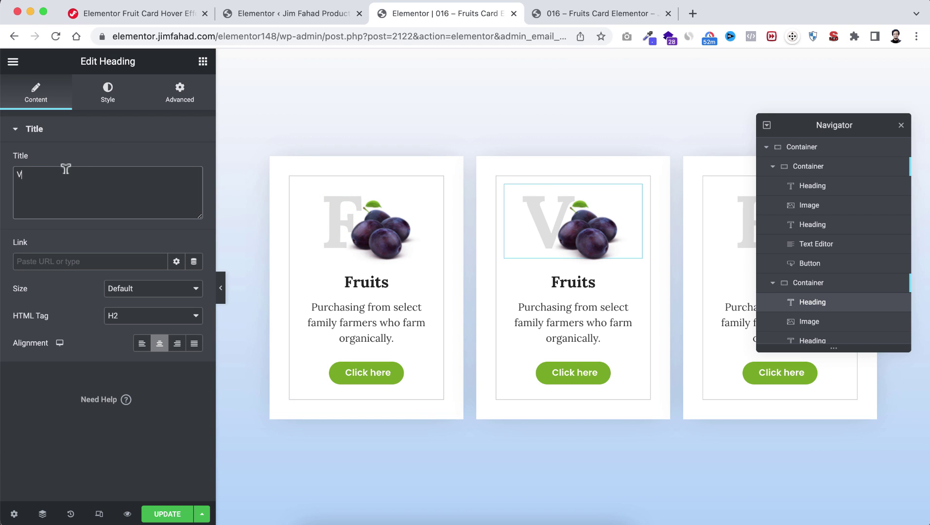
# Change the middle card's title heading to "Vegetables".
pyautogui.scroll(-2, 826, 291)
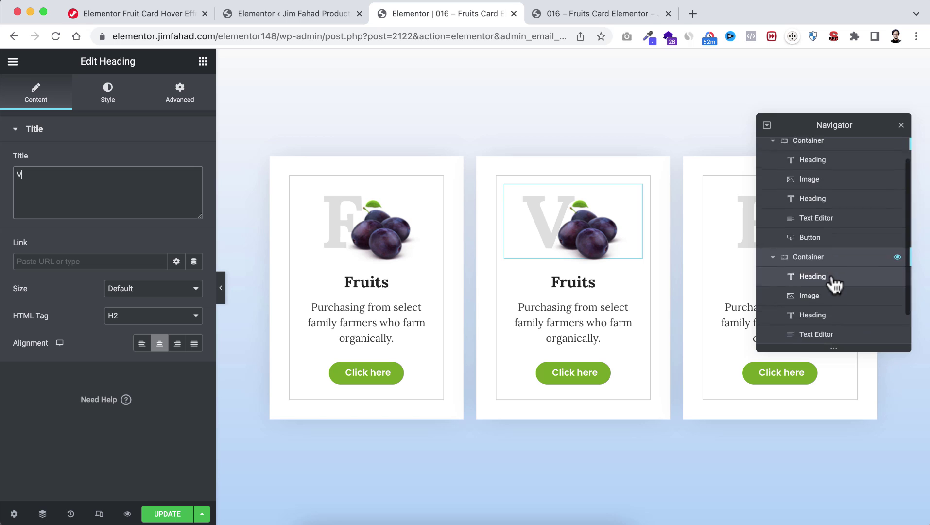
pyautogui.click(821, 305)
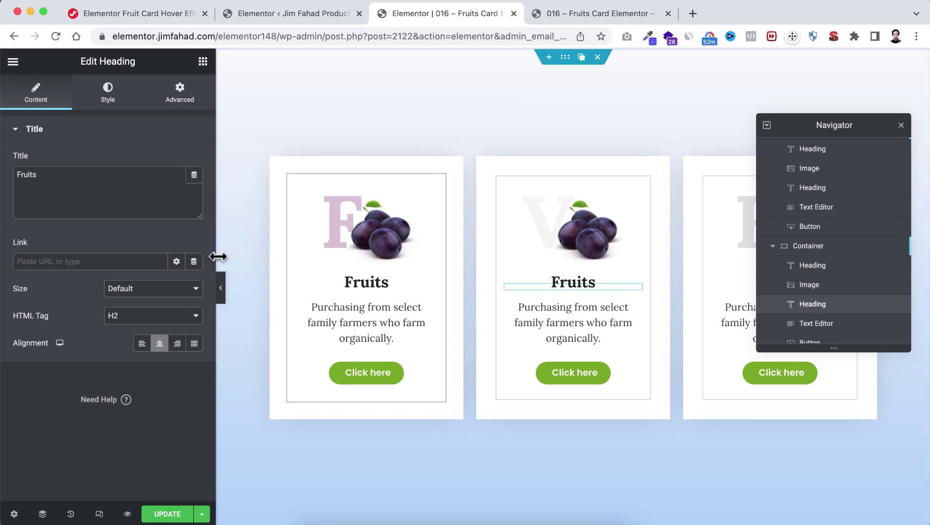
pyautogui.click(87, 174)
pyautogui.write('Vegetables')
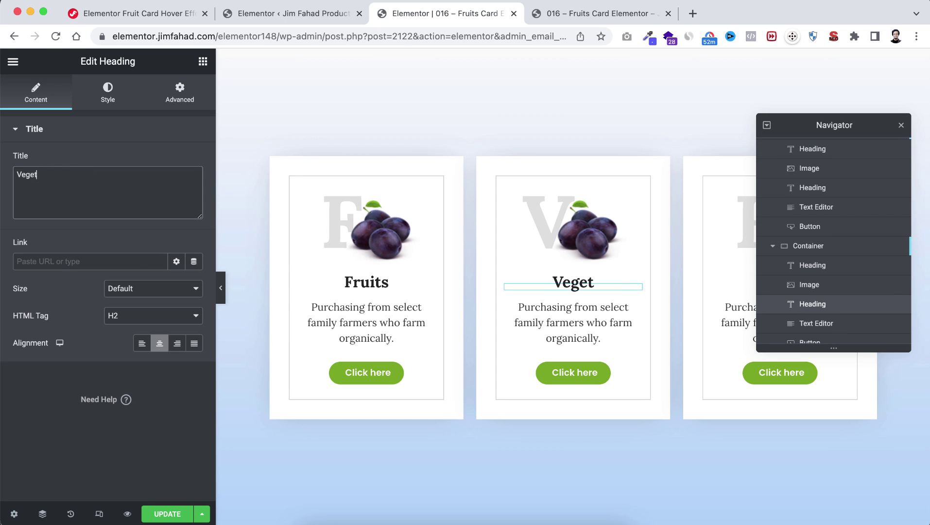
# Replace the middle card's plums image with the vegetables picture product-category1.png from the media library.
pyautogui.click(816, 286)
pyautogui.click(101, 221)
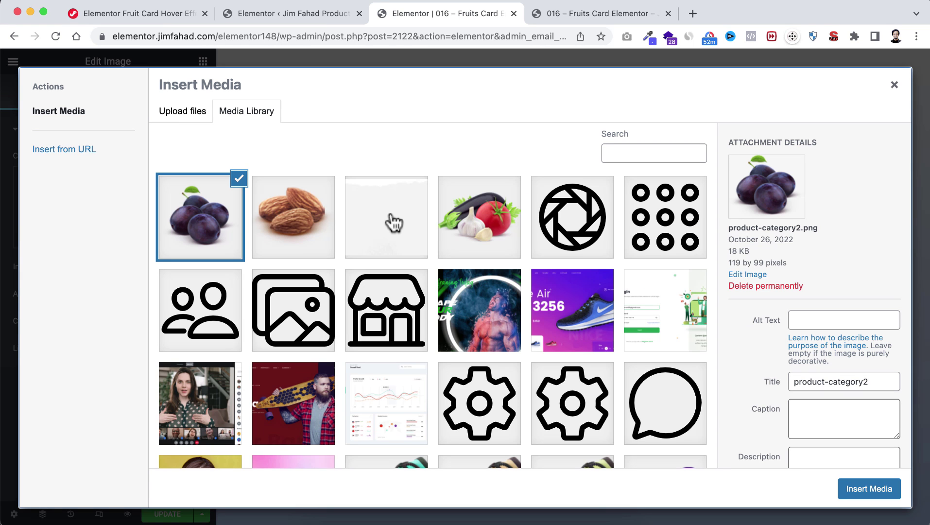
pyautogui.click(459, 229)
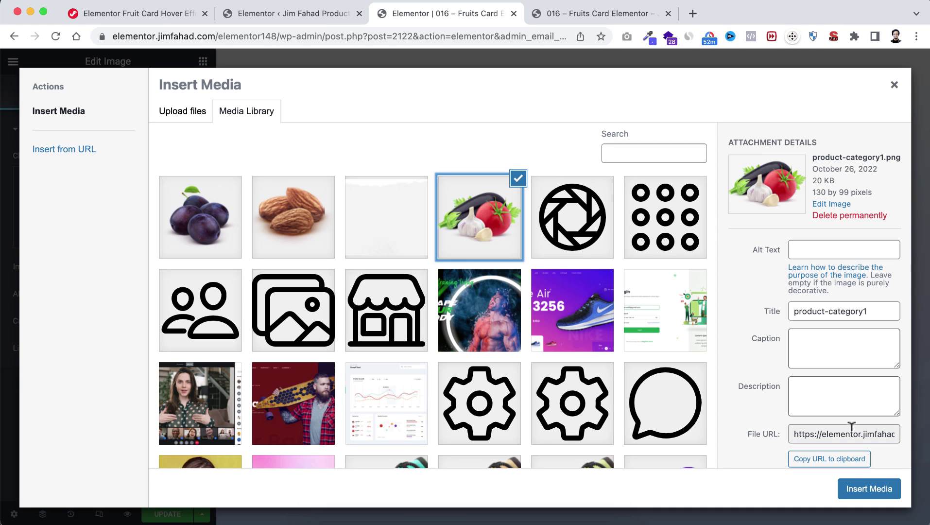
pyautogui.click(863, 490)
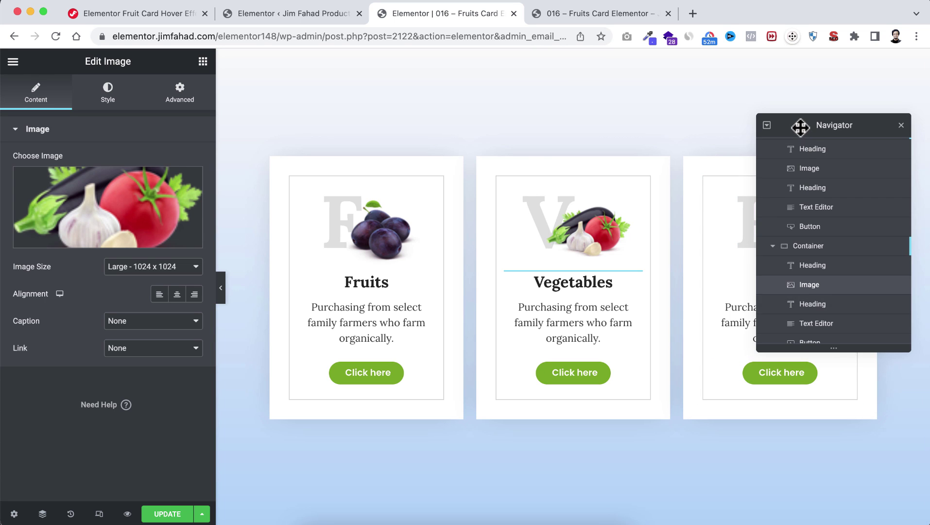
# Move the Navigator off the third card and change that card's large letter to "N".
pyautogui.moveTo(799, 126); pyautogui.dragTo(513, 151)
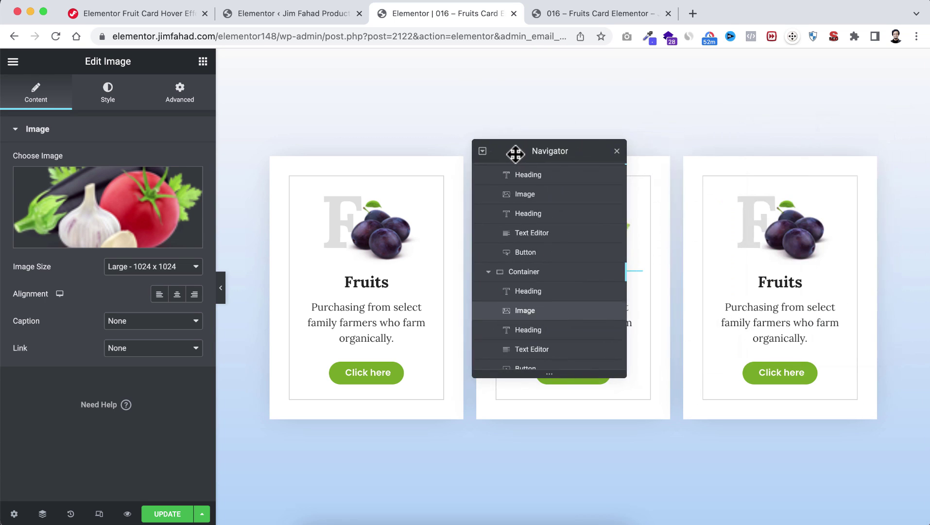
pyautogui.click(761, 221)
pyautogui.click(552, 284)
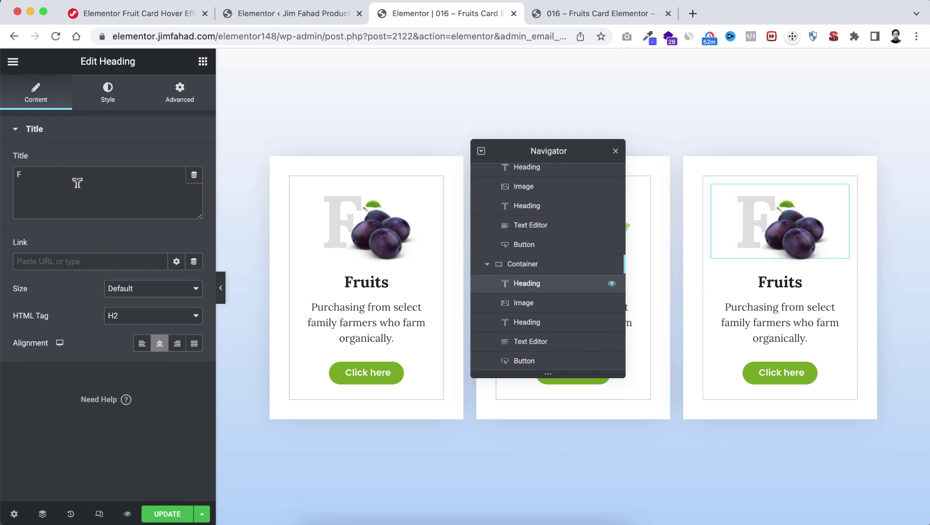
pyautogui.doubleClick(17, 174)
pyautogui.write('N')
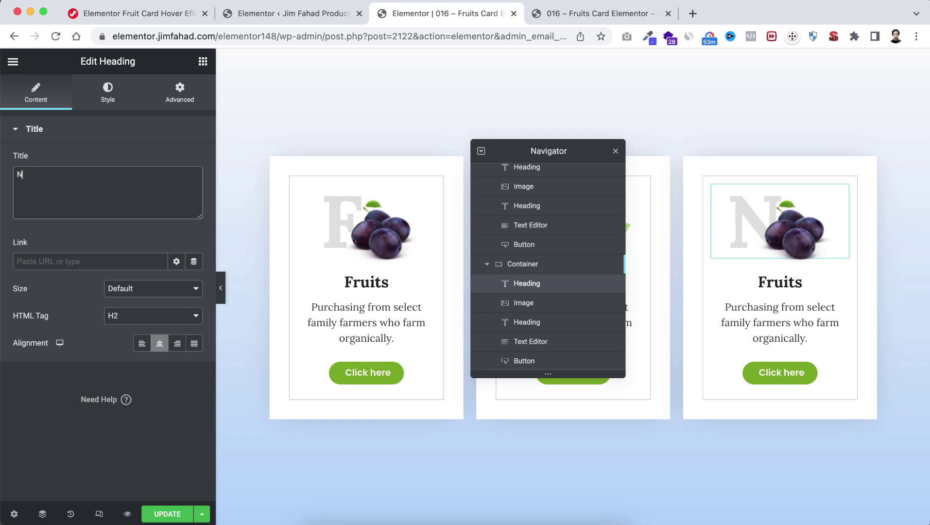
# Change the third card's title heading to "Nuts".
pyautogui.click(527, 323)
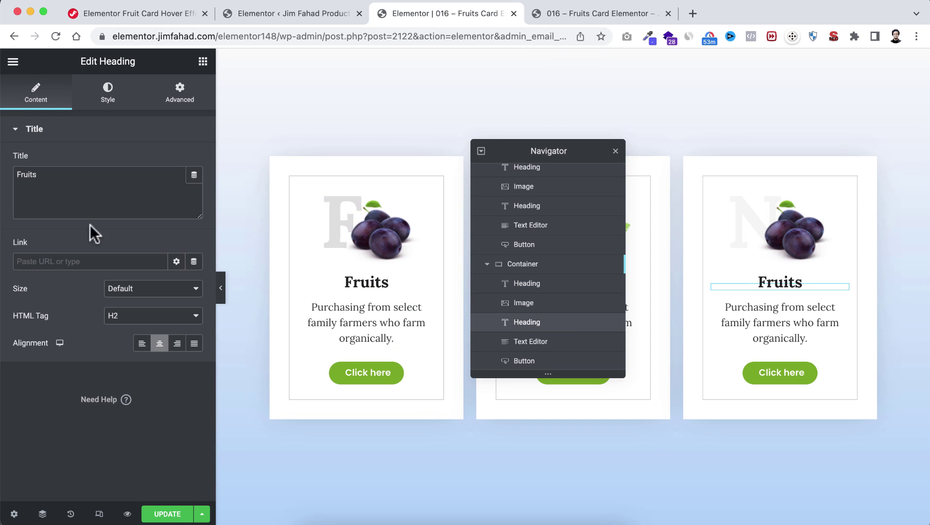
pyautogui.doubleClick(73, 178)
pyautogui.write('Nu')
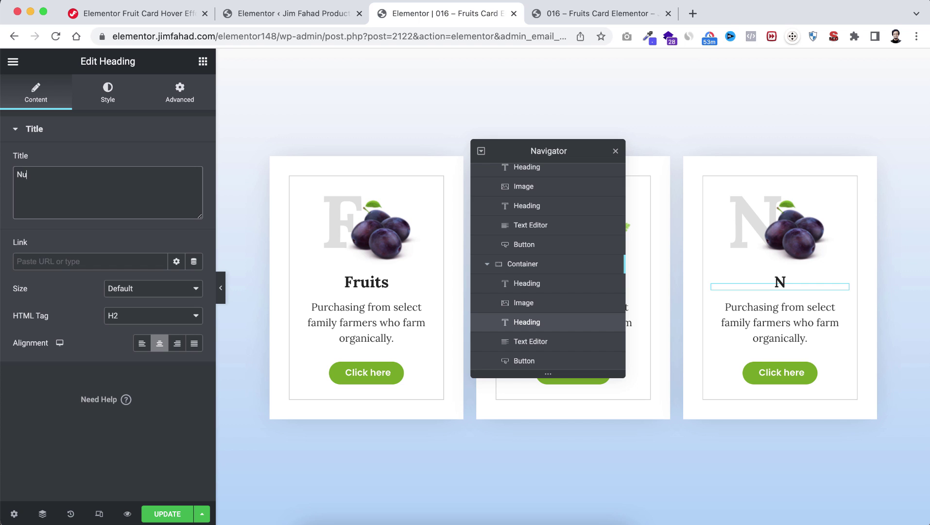
pyautogui.write('ts')
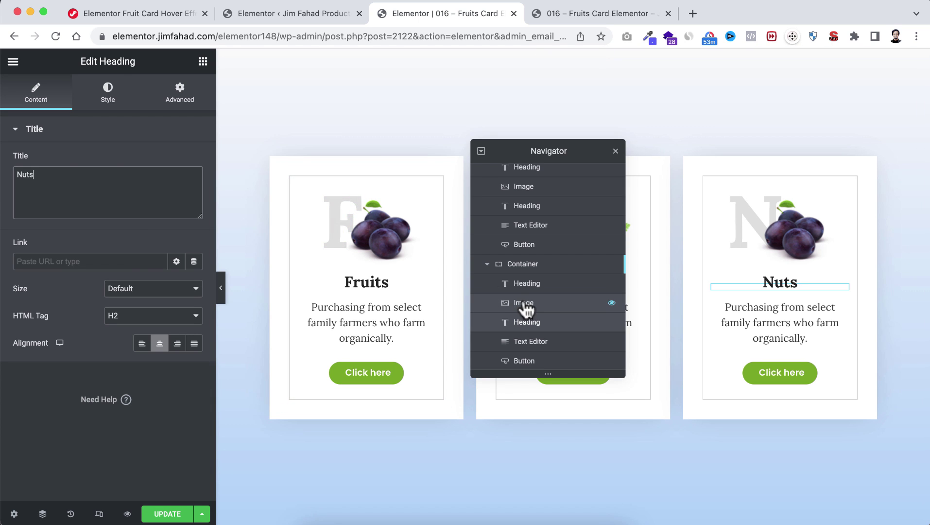
# Replace the third card's plums image with the almonds picture product-category3.png from the media library and close the Navigator.
pyautogui.click(523, 303)
pyautogui.click(99, 216)
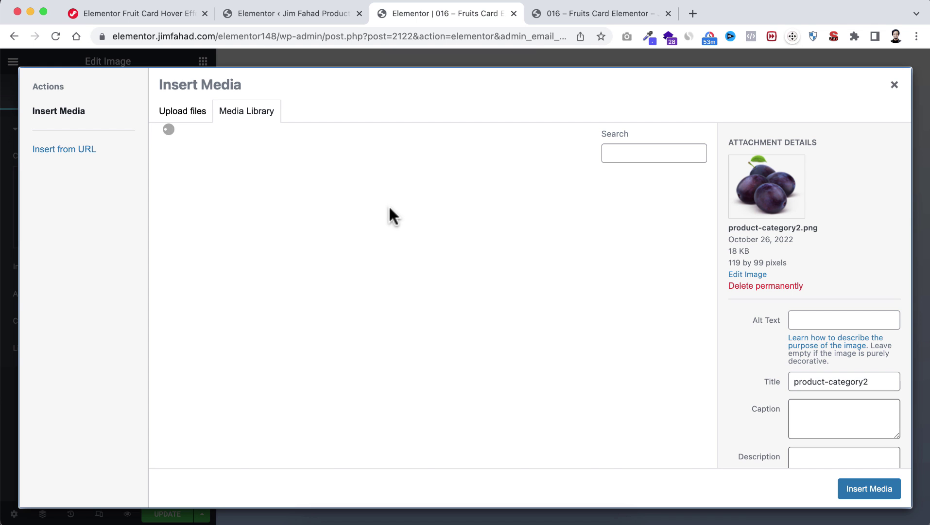
pyautogui.click(304, 222)
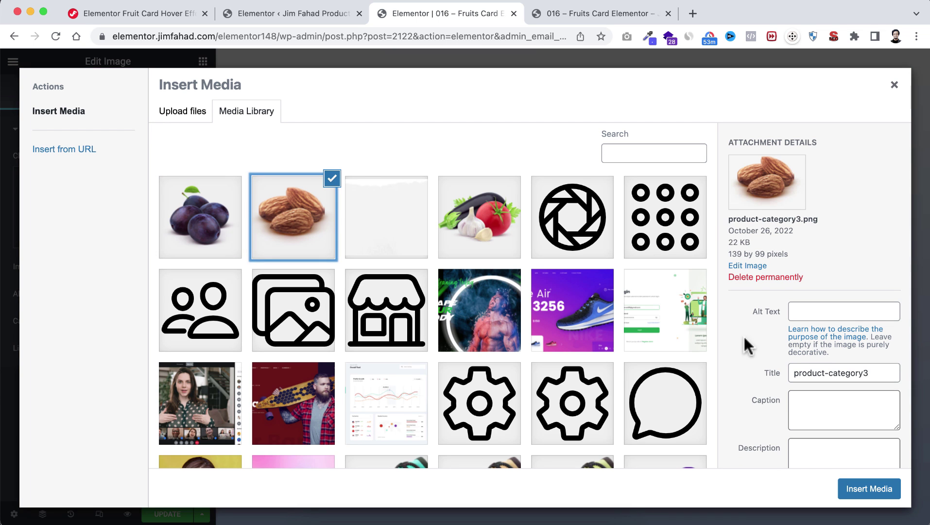
pyautogui.click(858, 489)
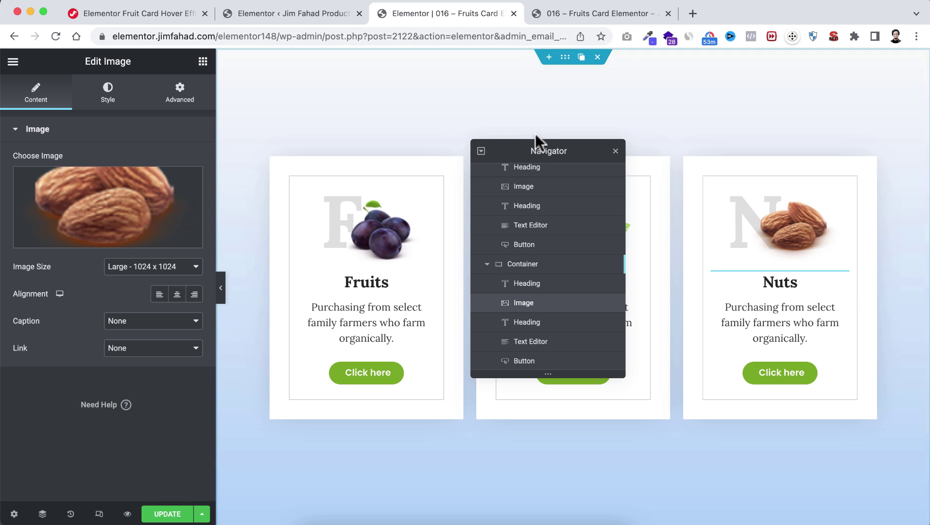
pyautogui.moveTo(505, 149); pyautogui.dragTo(369, 164)
pyautogui.click(480, 167)
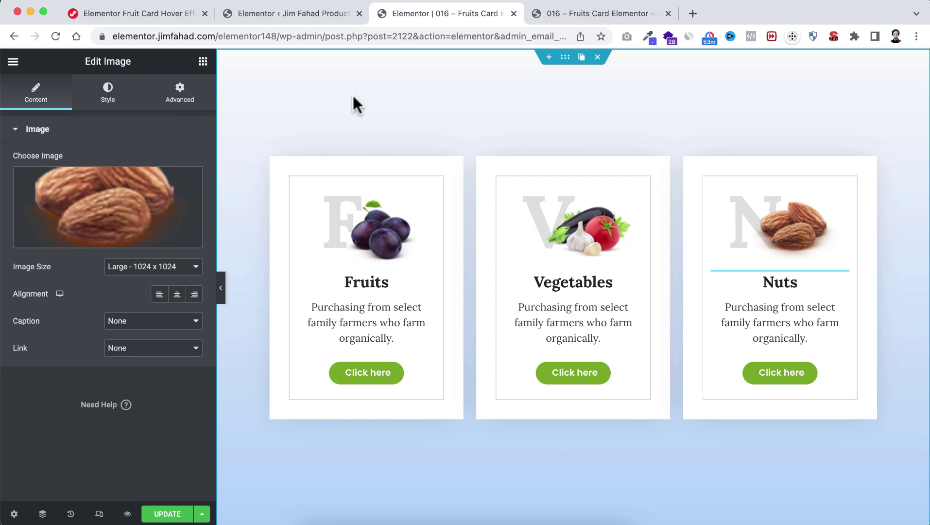
# Preview the three cards in tablet and mobile layouts, check all of them on mobile, and return to the desktop view.
pyautogui.click(100, 514)
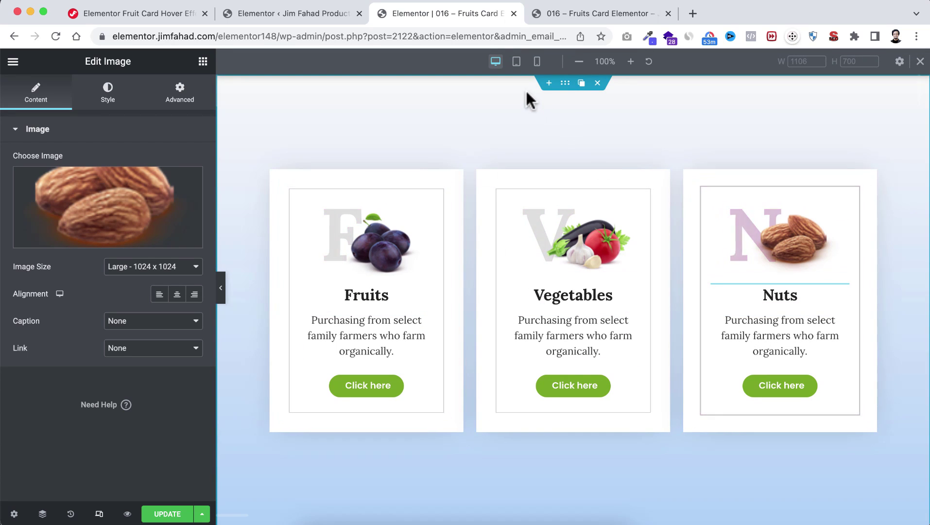
pyautogui.click(517, 62)
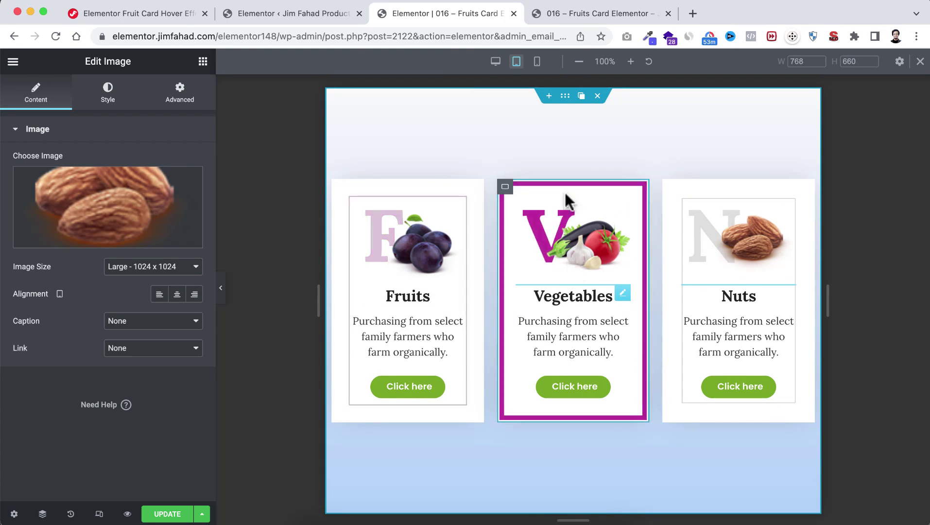
pyautogui.click(537, 61)
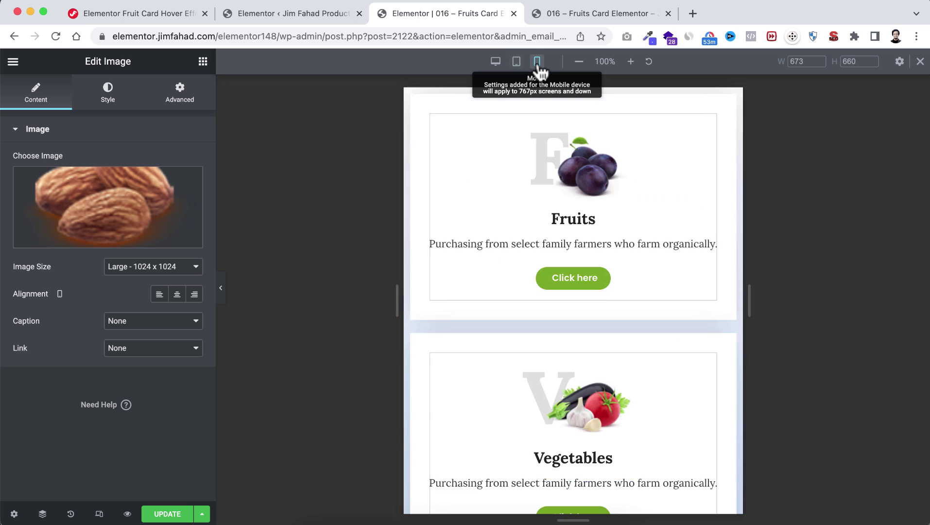
pyautogui.scroll(-8, 558, 198)
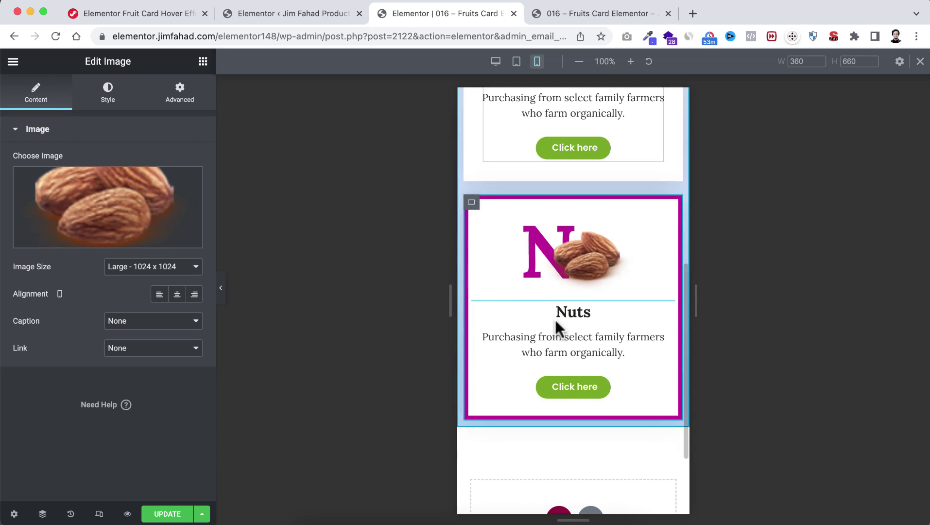
pyautogui.scroll(5, 555, 319)
pyautogui.scroll(3, 585, 201)
pyautogui.scroll(-4, 585, 201)
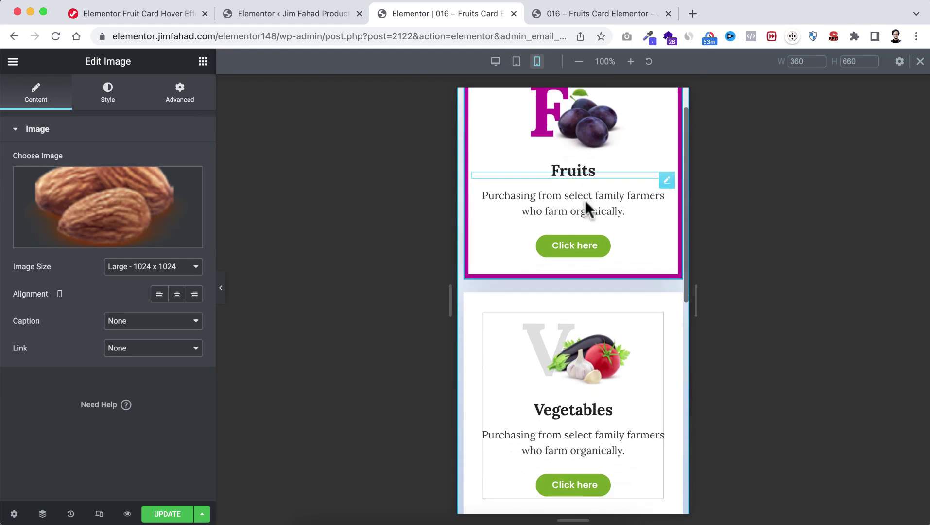
pyautogui.scroll(-4, 569, 336)
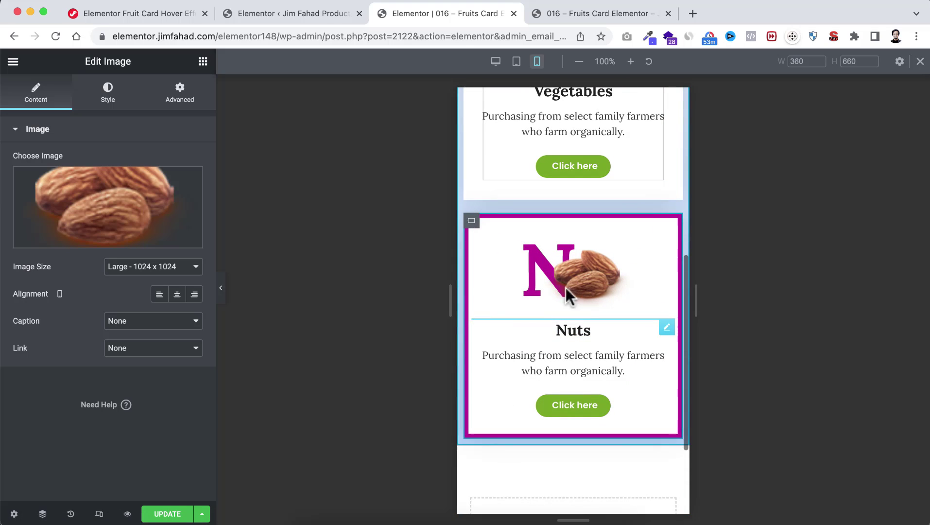
pyautogui.scroll(6, 562, 269)
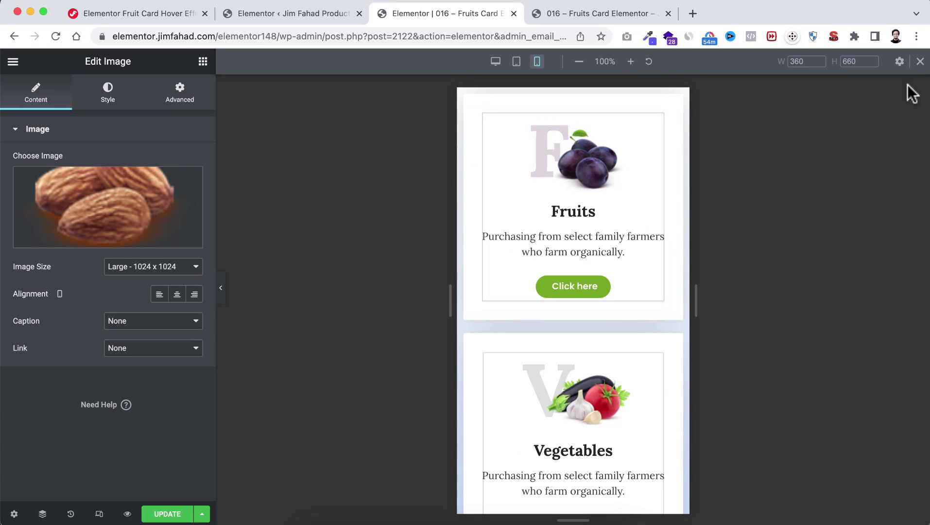
pyautogui.click(920, 62)
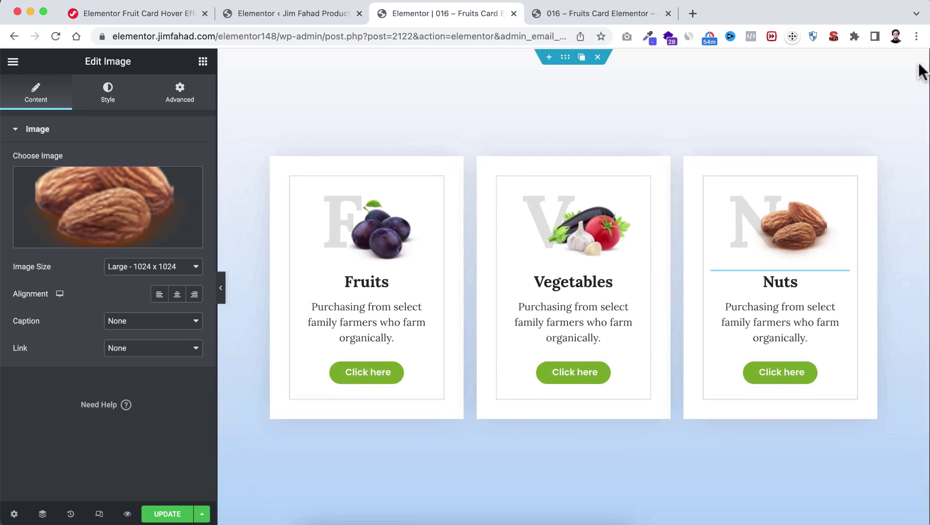